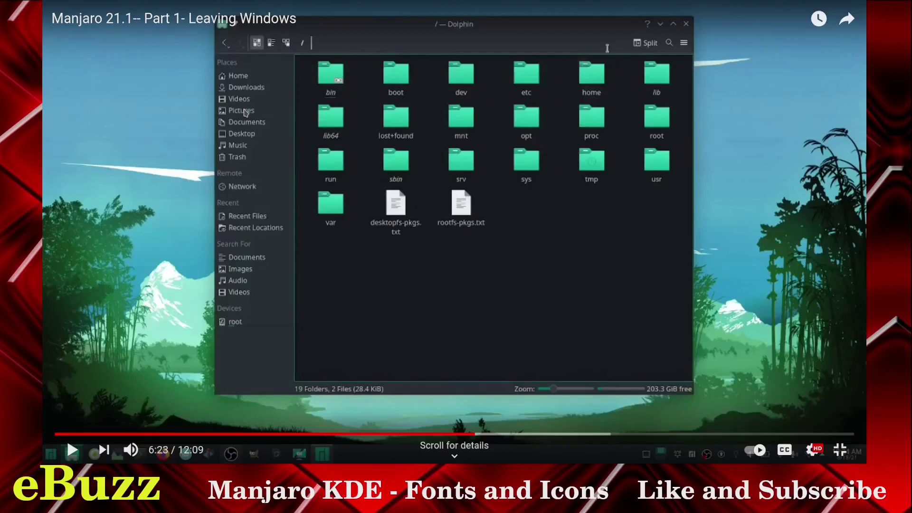
Exit fullscreen playback of the YouTube video in Firefox
key(Escape)
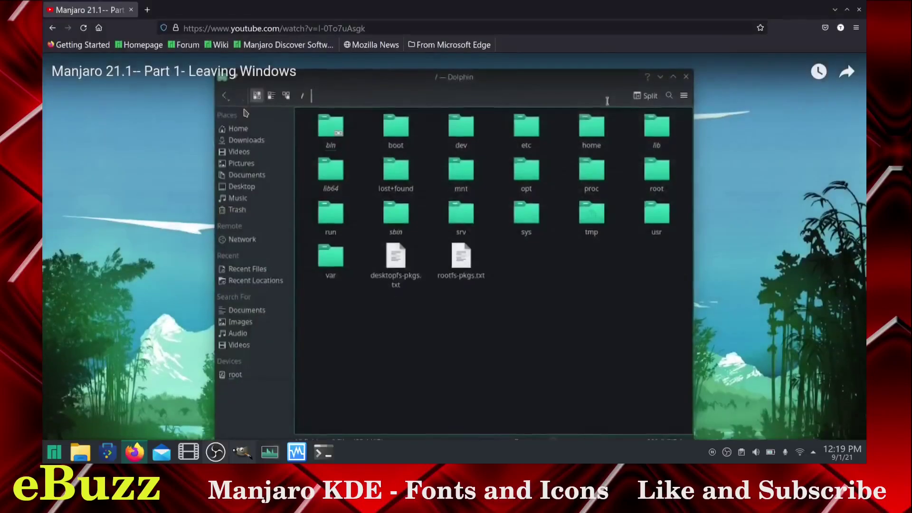
click(850, 22)
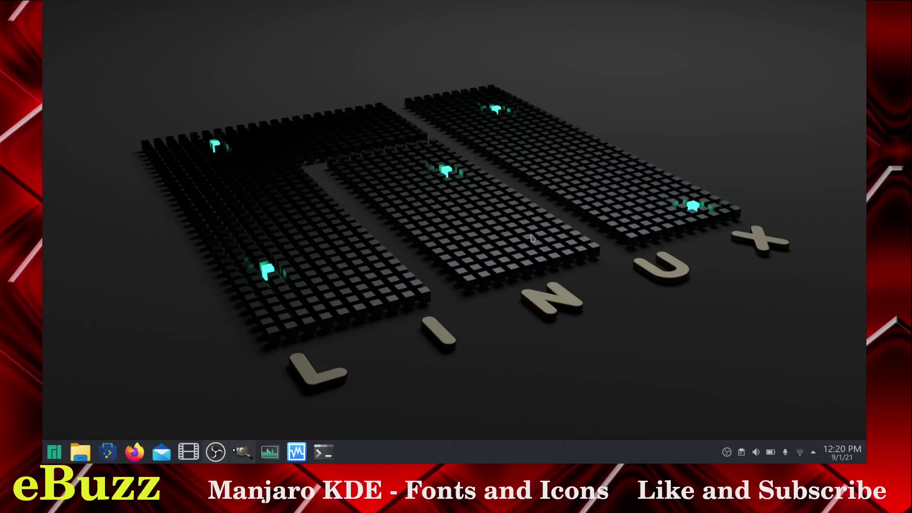
click(86, 454)
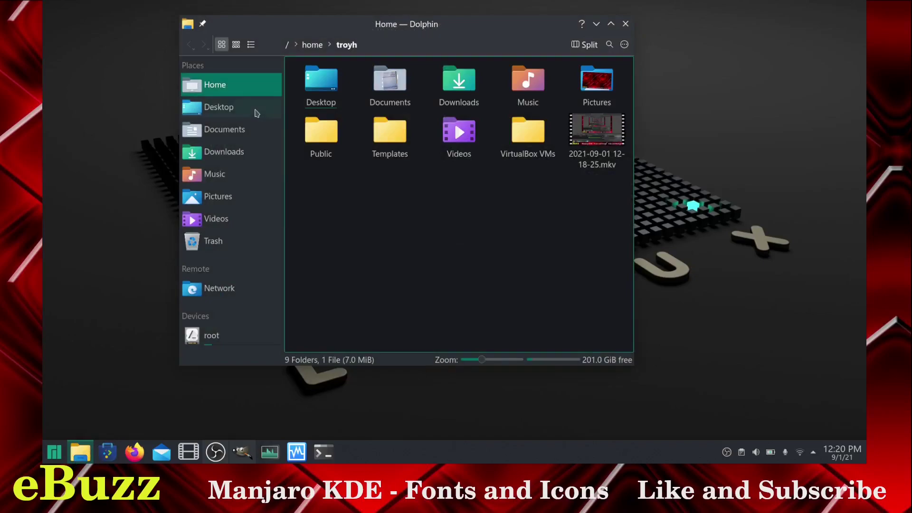
click(232, 109)
click(230, 130)
click(226, 152)
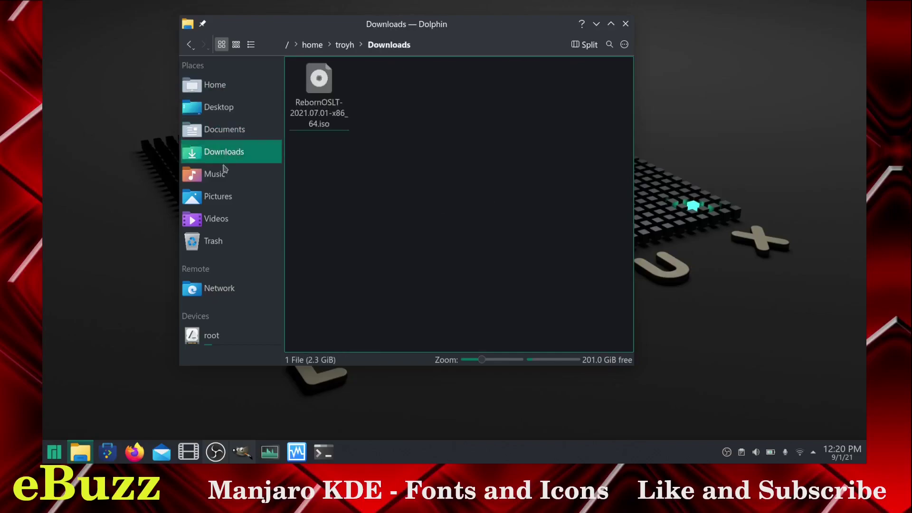
click(223, 174)
click(220, 197)
click(217, 220)
click(218, 242)
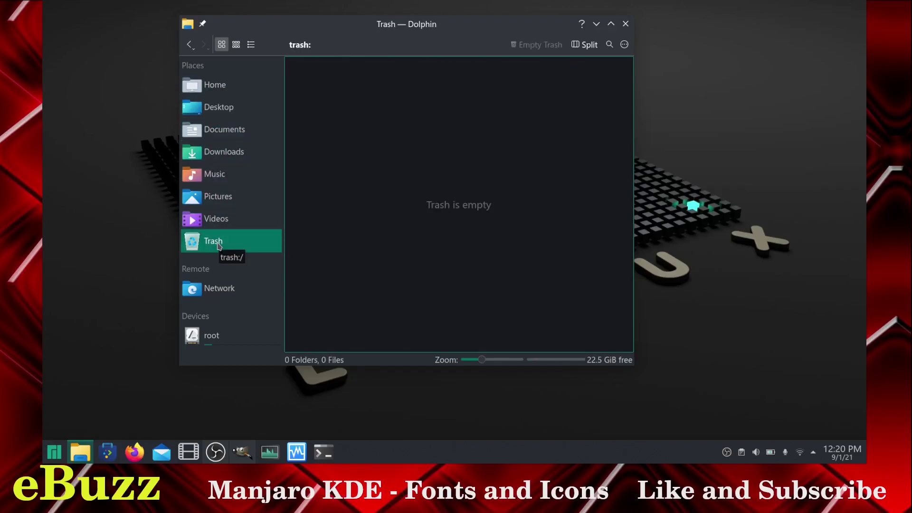
click(626, 25)
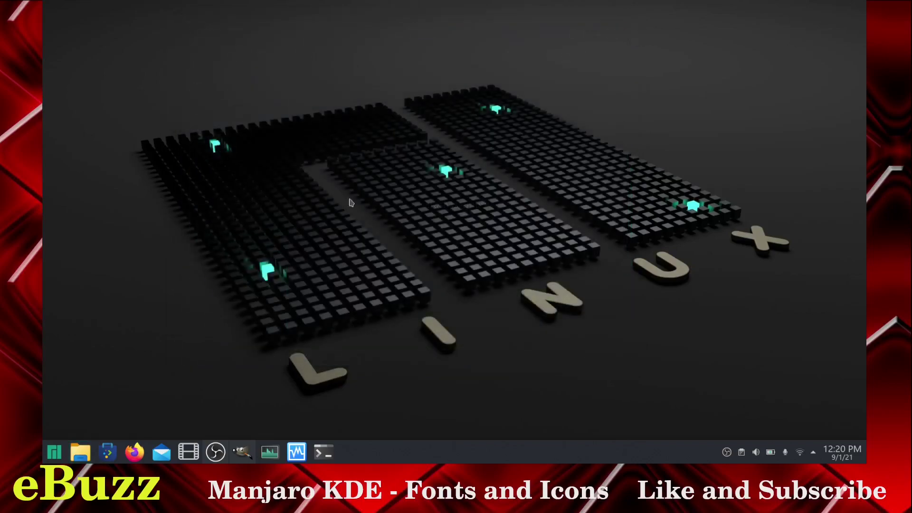
Launch Add/Remove Software, centre its window and check the Installed and Updates tabs
click(108, 455)
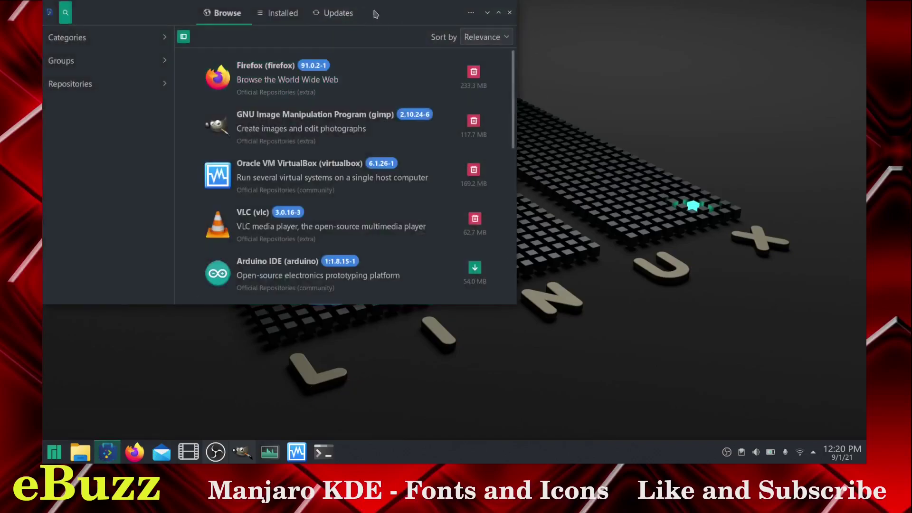
drag(397, 17, 561, 58)
click(448, 57)
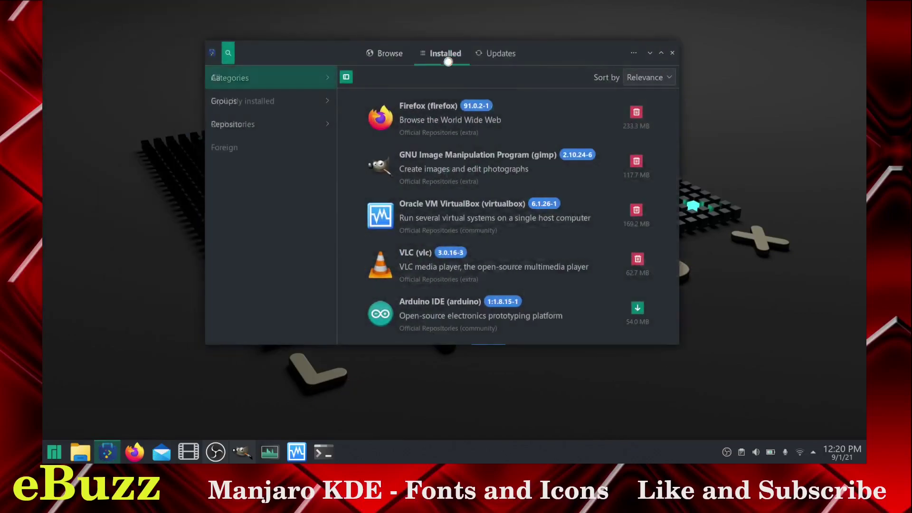
click(499, 53)
click(389, 56)
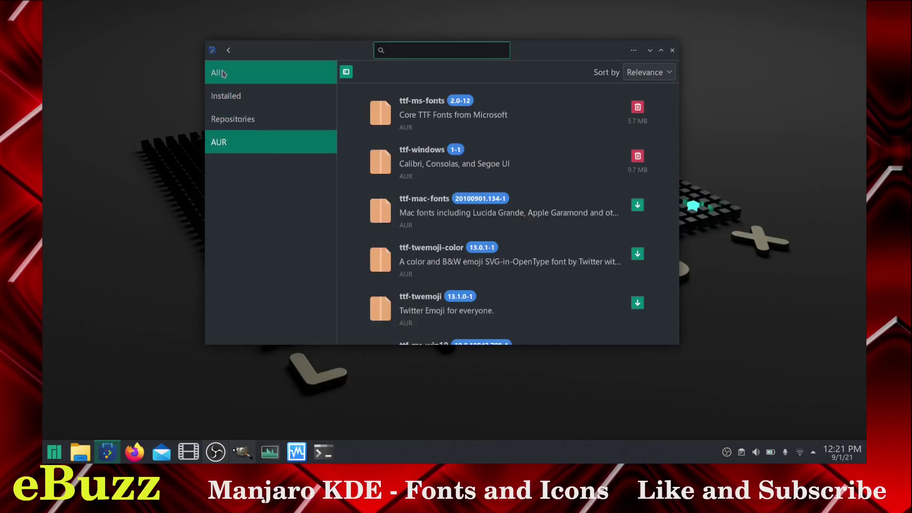
Search all sources for 'ttf' and filter the results to AUR packages
click(222, 73)
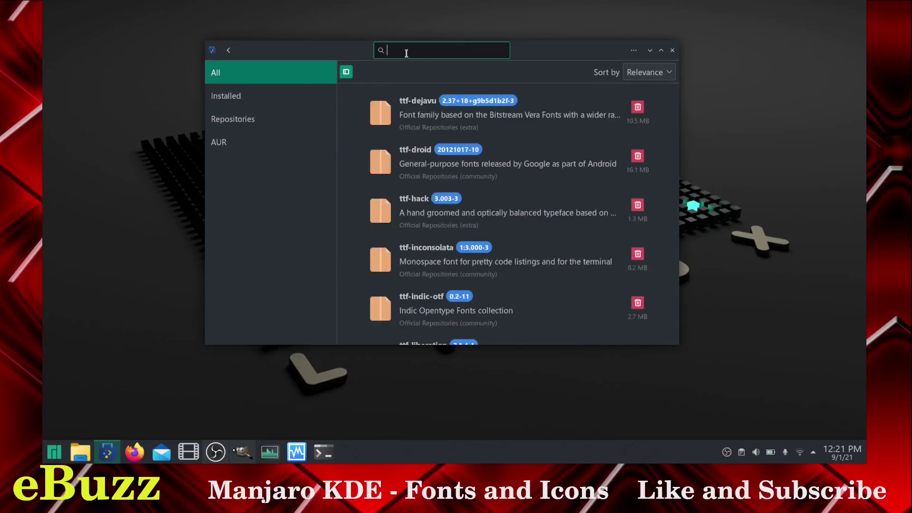
text(ttf)
click(248, 145)
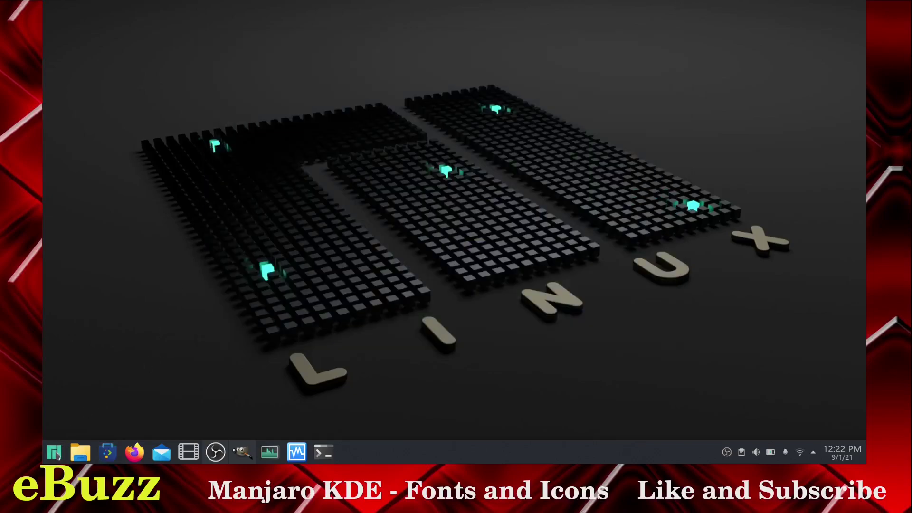
Go to System Settings > Appearance > Icons and open Get New Icons
click(56, 454)
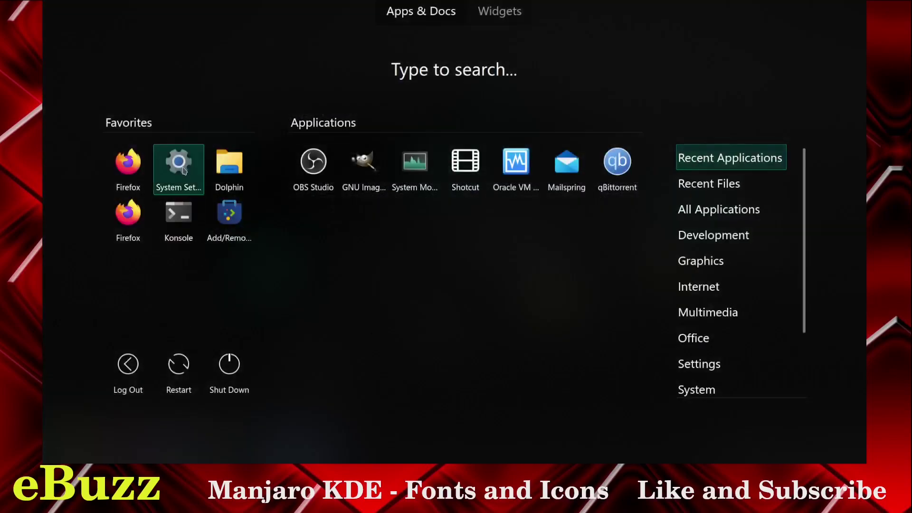
click(183, 169)
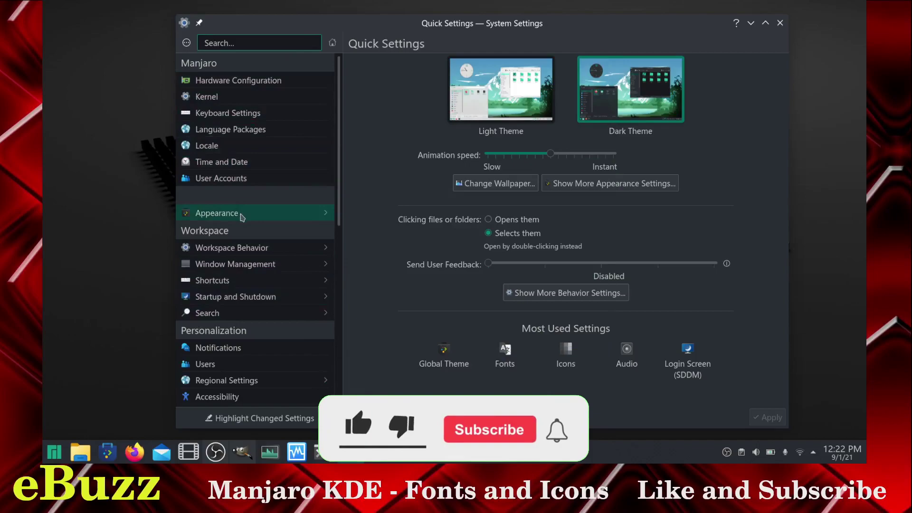
click(242, 214)
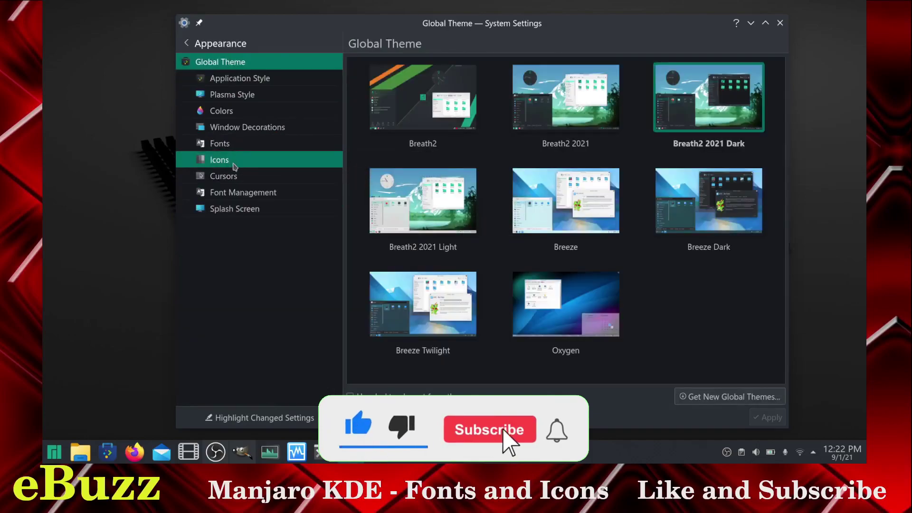
click(230, 160)
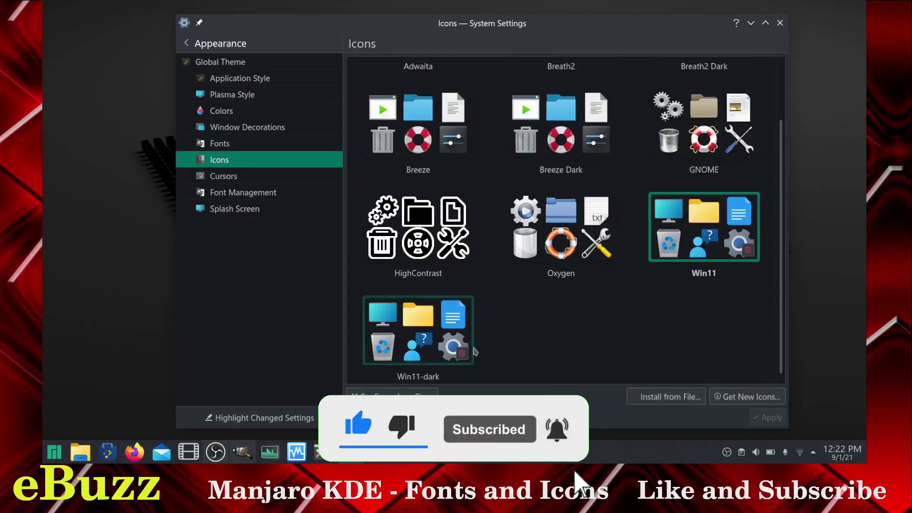
click(726, 400)
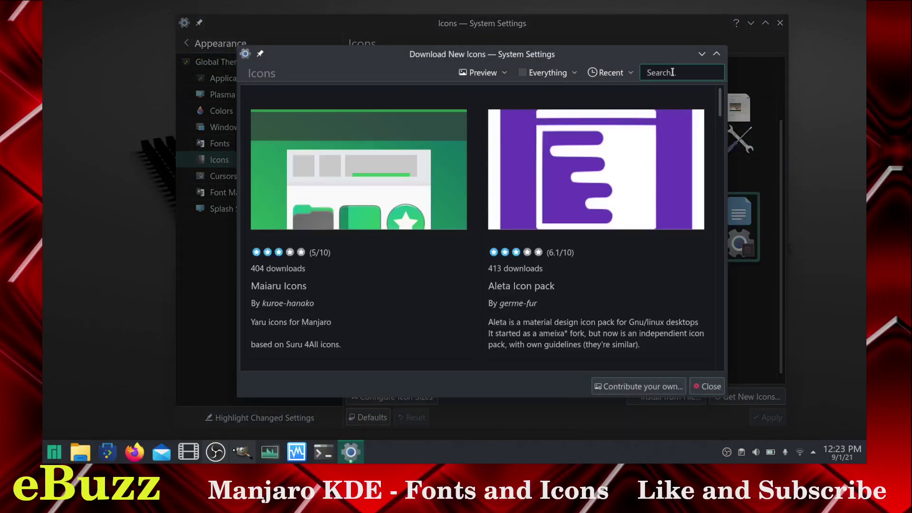
Search 'win 11', view the Win11 icon theme details, then close the download window
text(win 11)
mouse_move(506, 296)
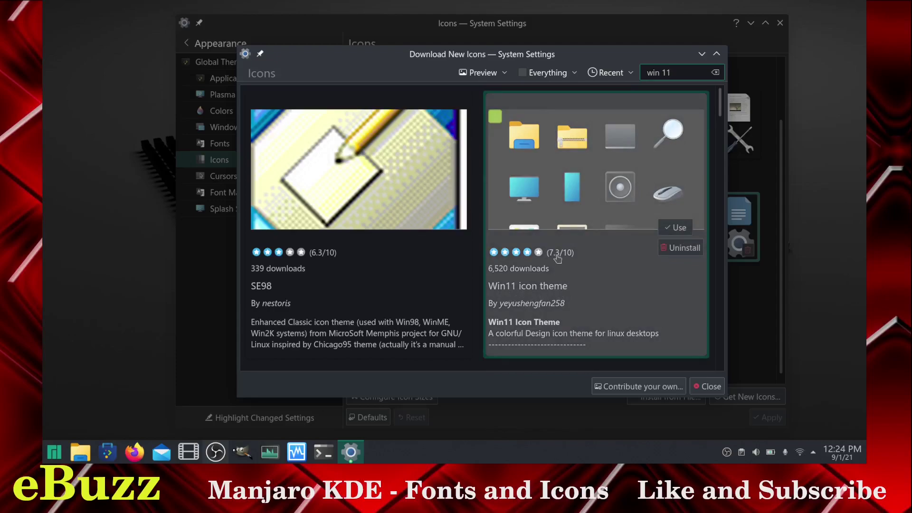
click(595, 164)
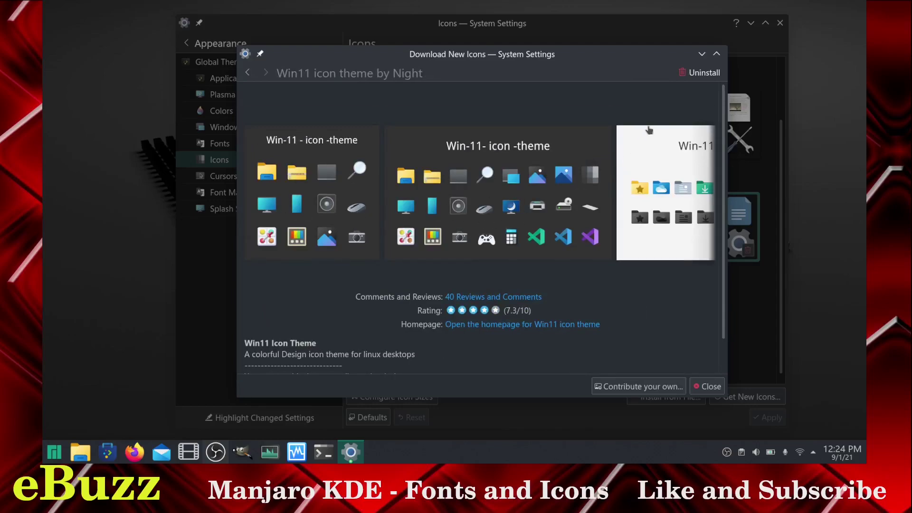
scroll(570, 266, down, 1)
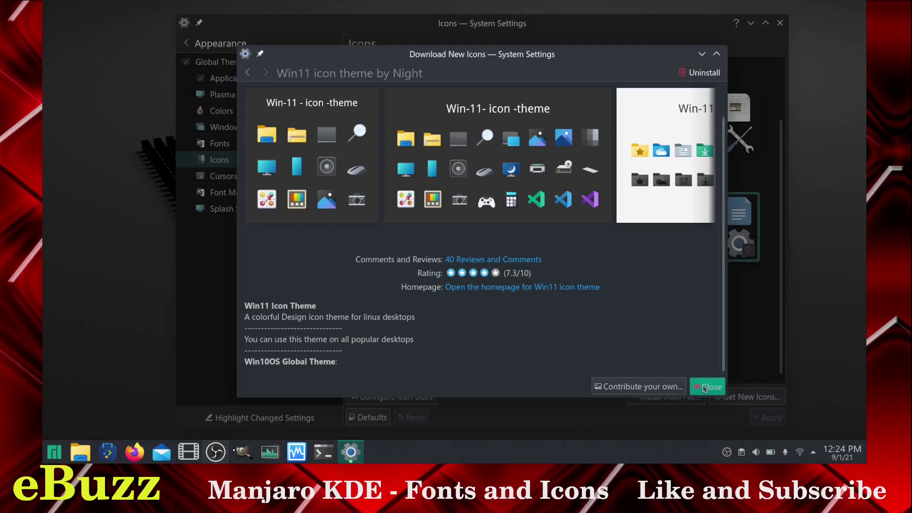
click(708, 386)
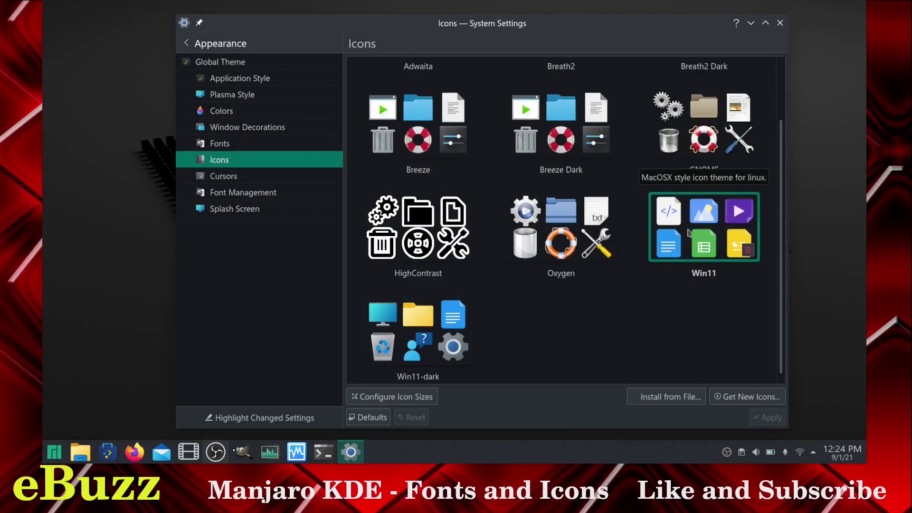
Close System Settings, start KDE Menu Editor and select Mailspring under Internet
click(781, 23)
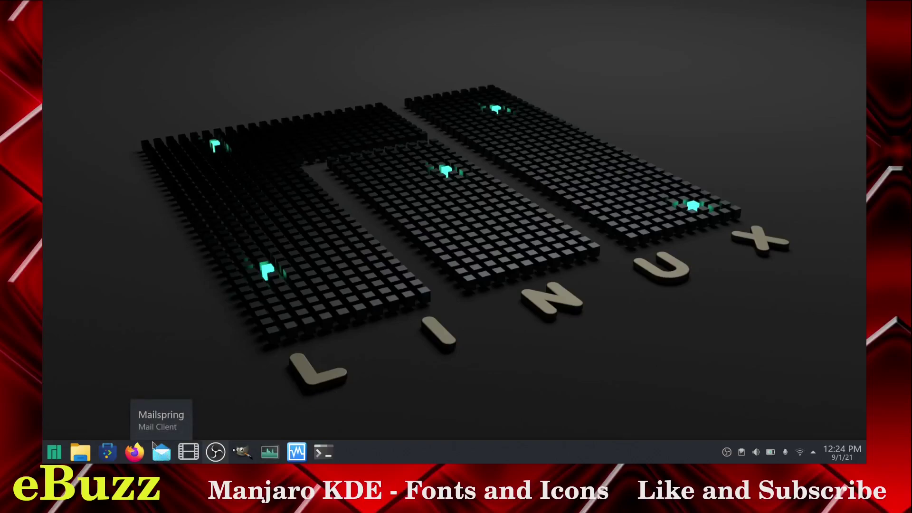
right_click(56, 454)
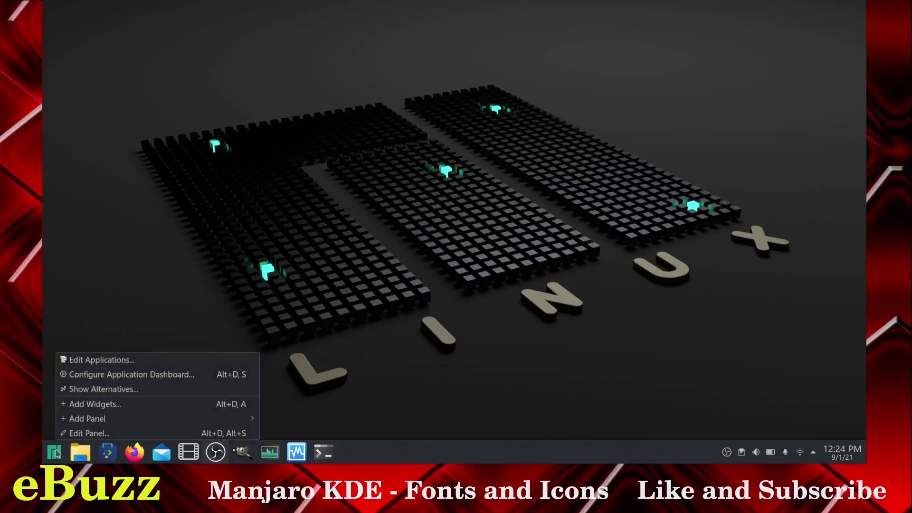
click(76, 360)
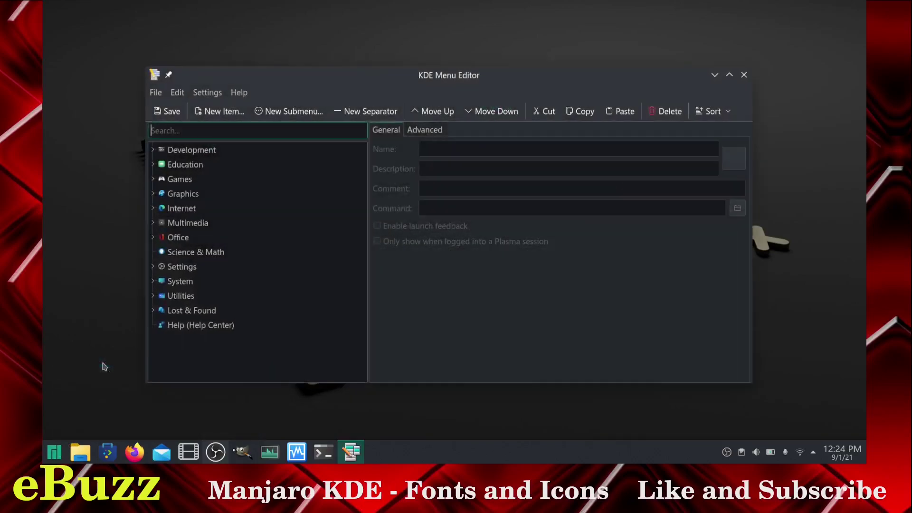
click(152, 209)
scroll(209, 291, down, 2)
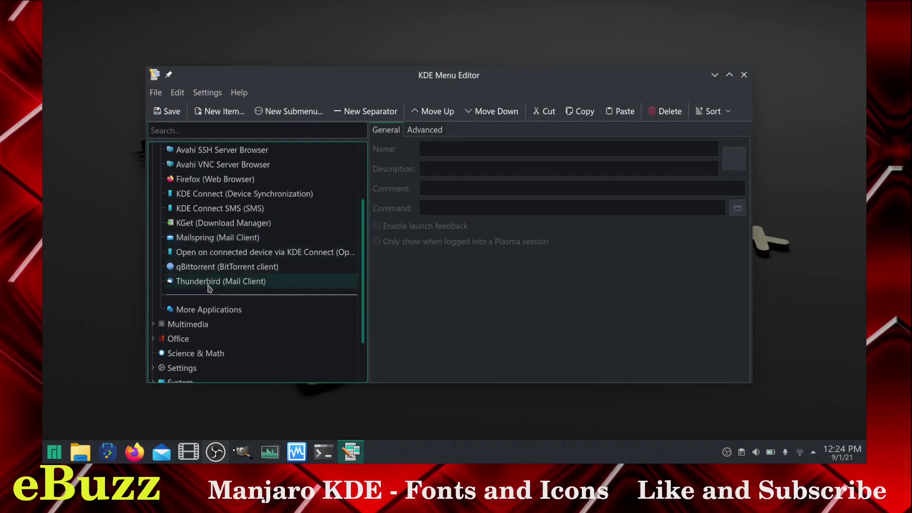
click(205, 243)
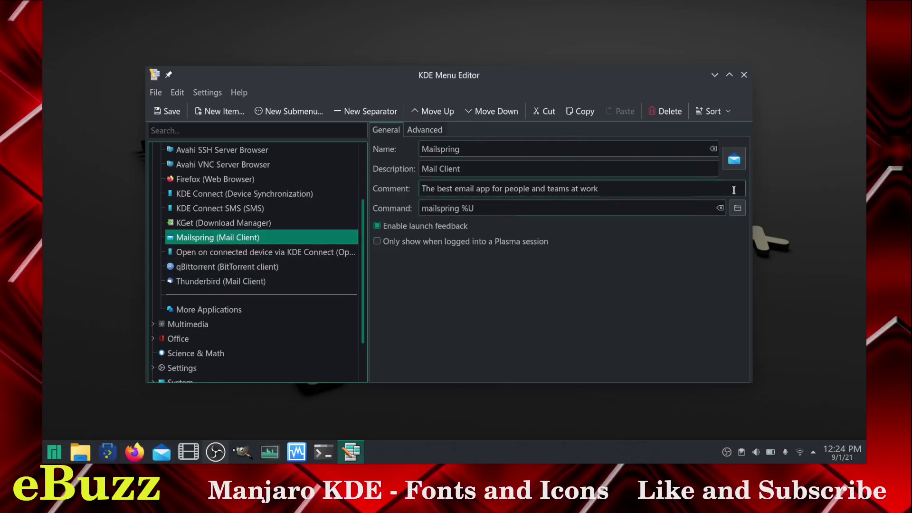
Search the icon picker for 'mail' to give Mailspring a mail icon
click(734, 160)
scroll(469, 262, down, 5)
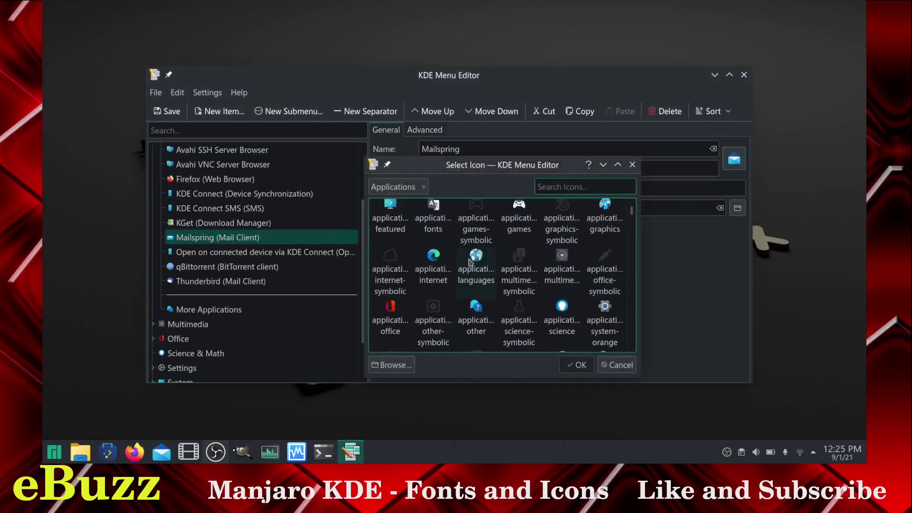
scroll(470, 263, down, 10)
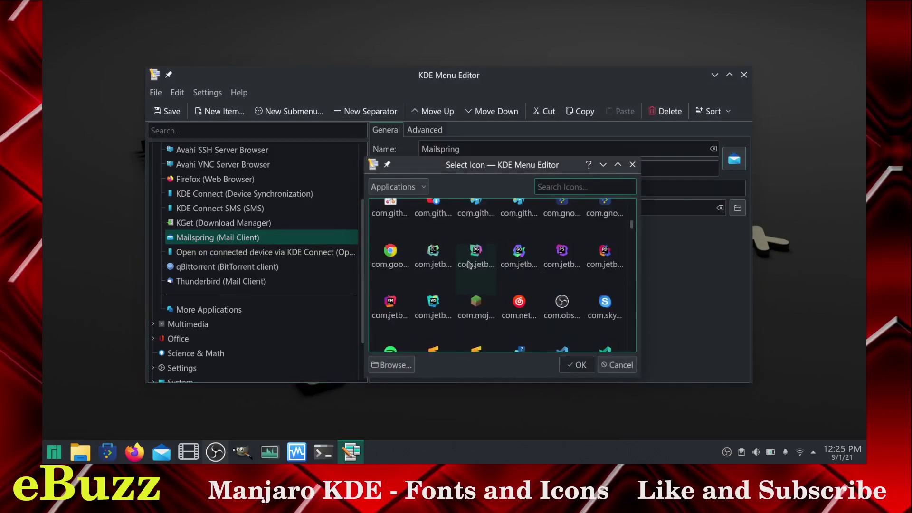
scroll(470, 264, up, 3)
text(mail)
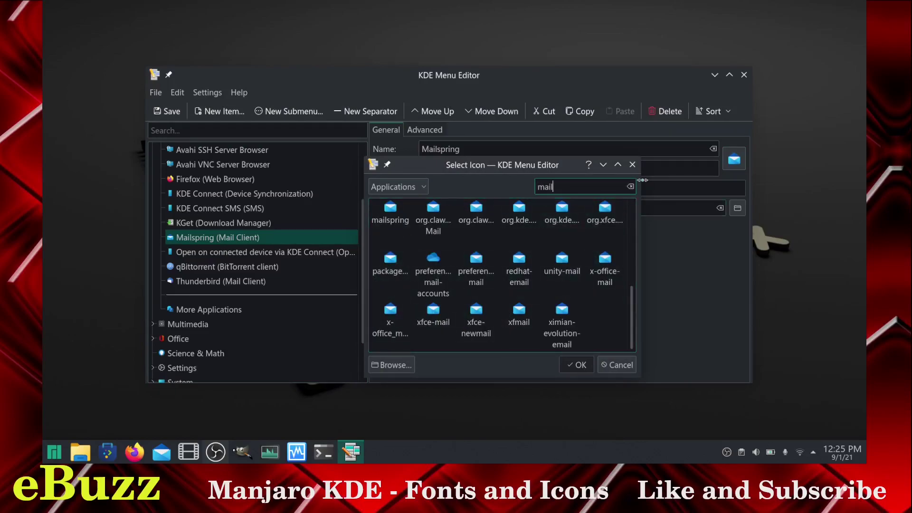
click(633, 164)
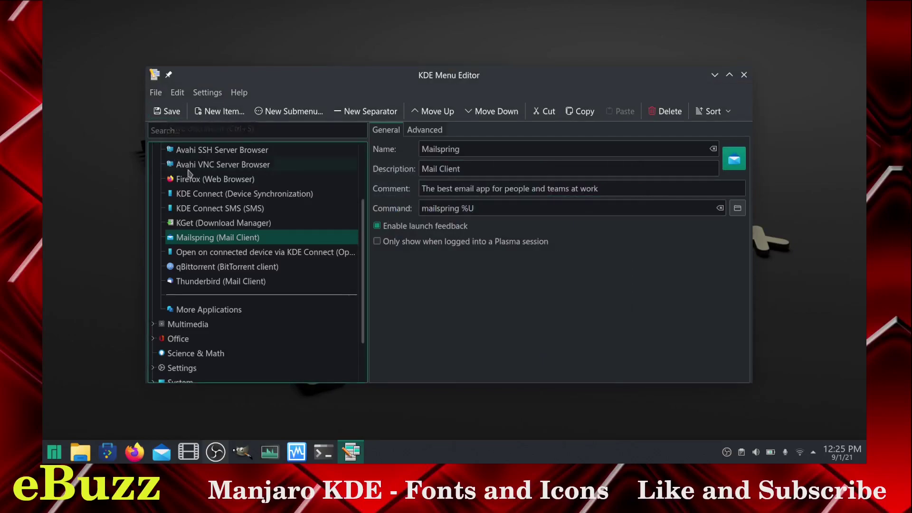
Select Shotcut under Multimedia and search its icon picker for 'video', then close it
click(155, 209)
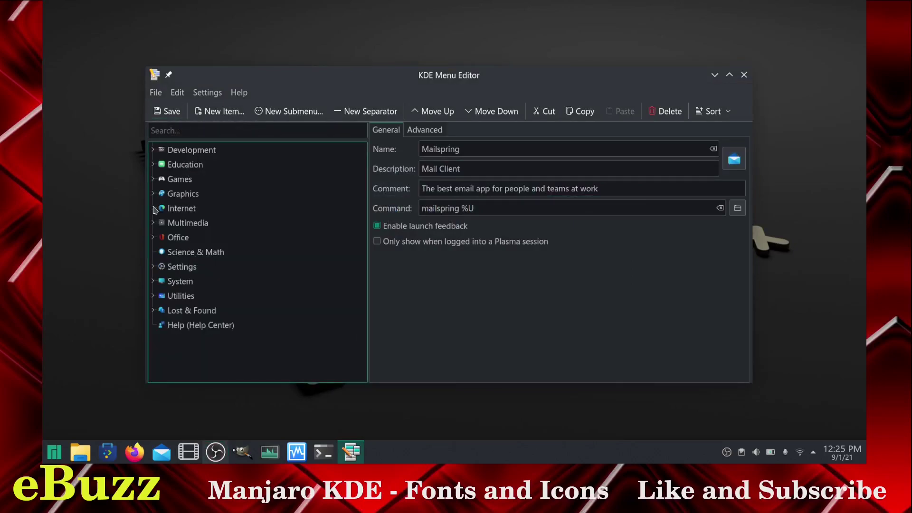
click(154, 224)
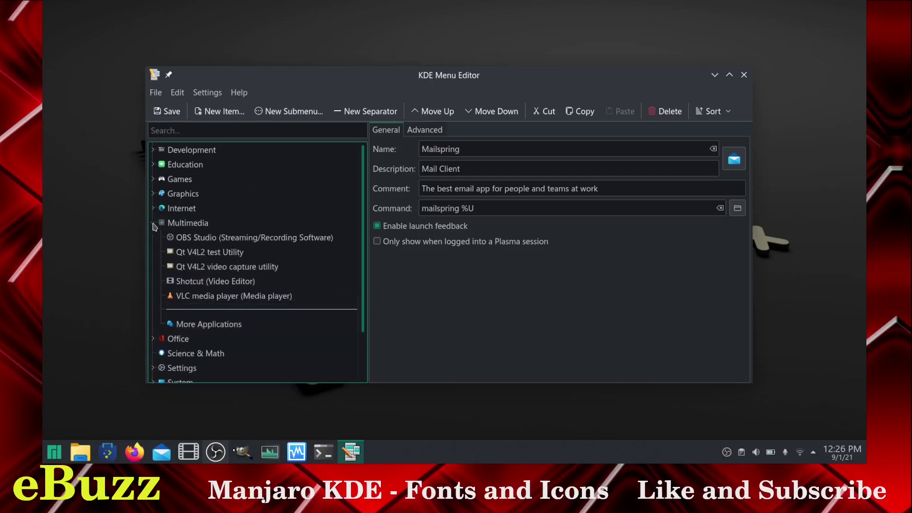
click(228, 281)
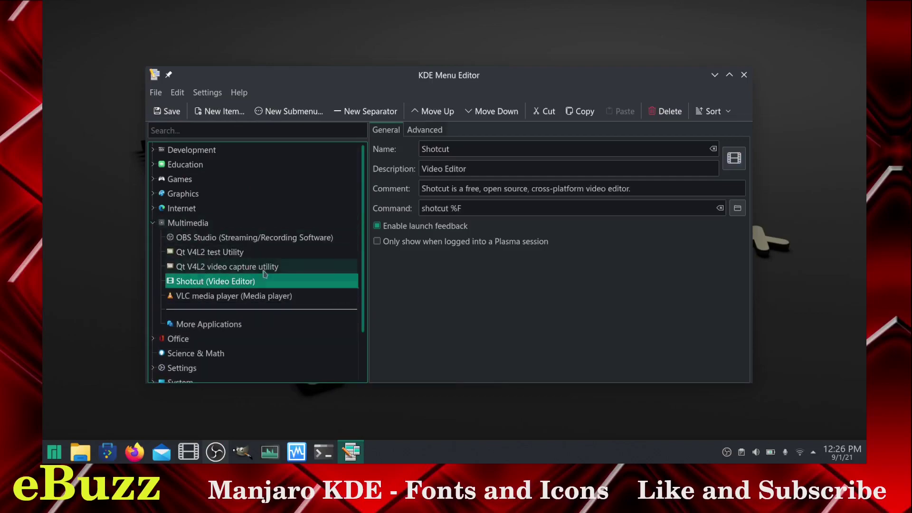
click(734, 159)
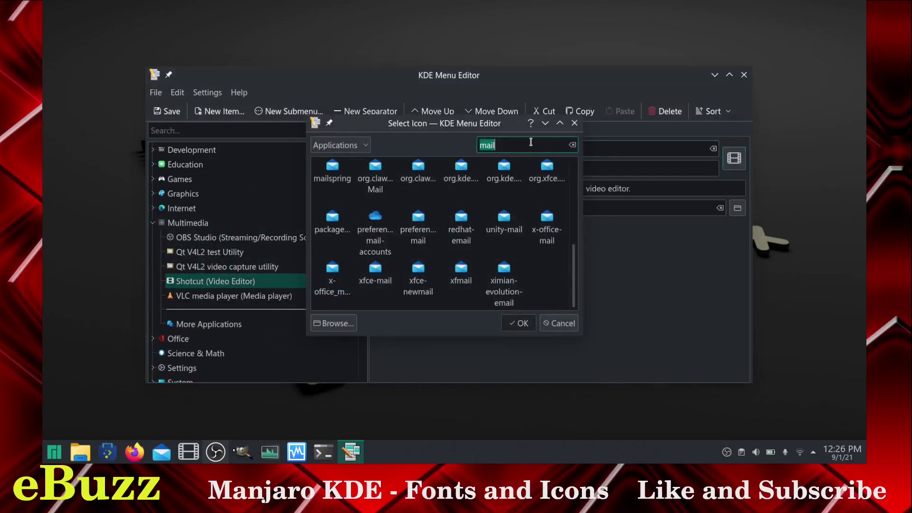
text(video)
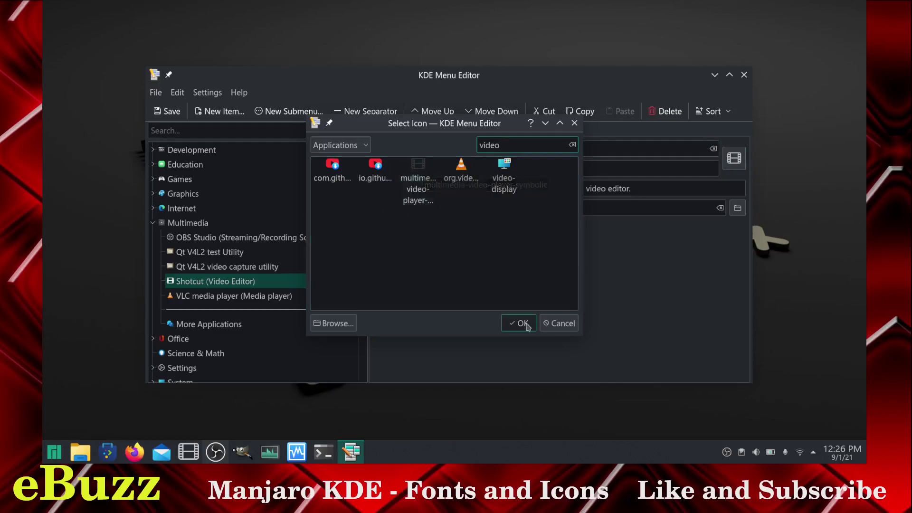
click(575, 123)
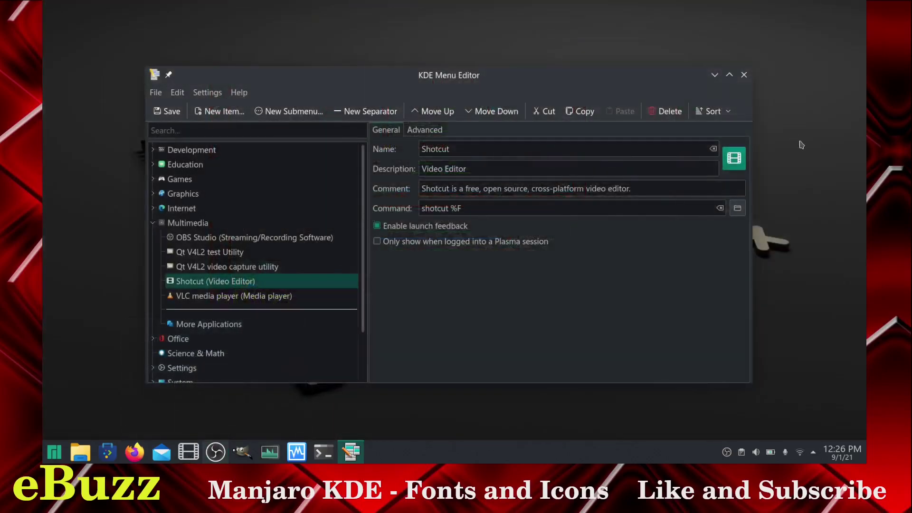
Close Menu Editor, edit the bottom panel and shrink its height down to 43
click(744, 75)
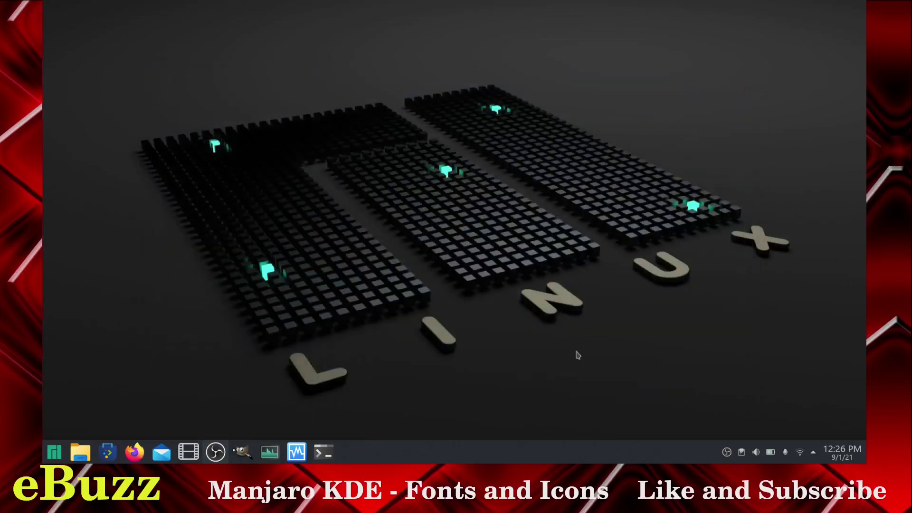
right_click(540, 453)
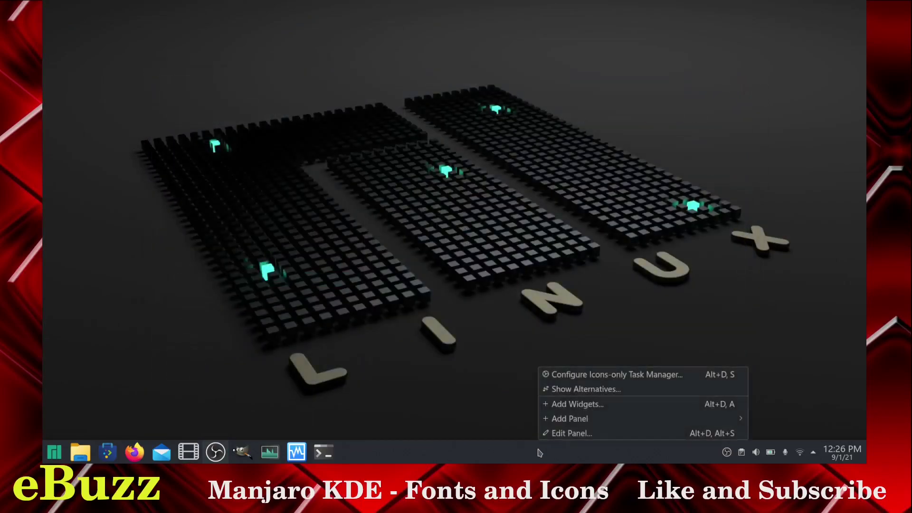
click(560, 433)
click(495, 418)
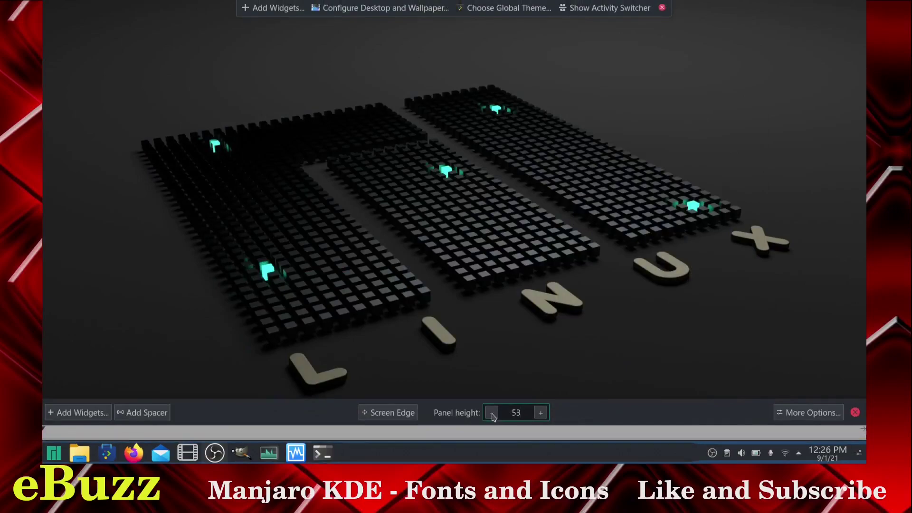
click(494, 417)
click(494, 418)
click(493, 417)
click(492, 417)
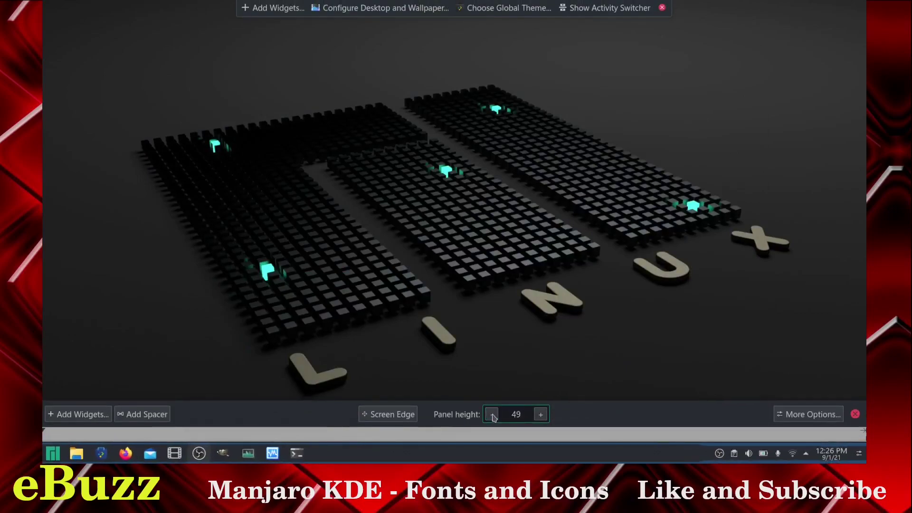
click(494, 417)
click(493, 417)
click(493, 418)
click(494, 417)
click(494, 417)
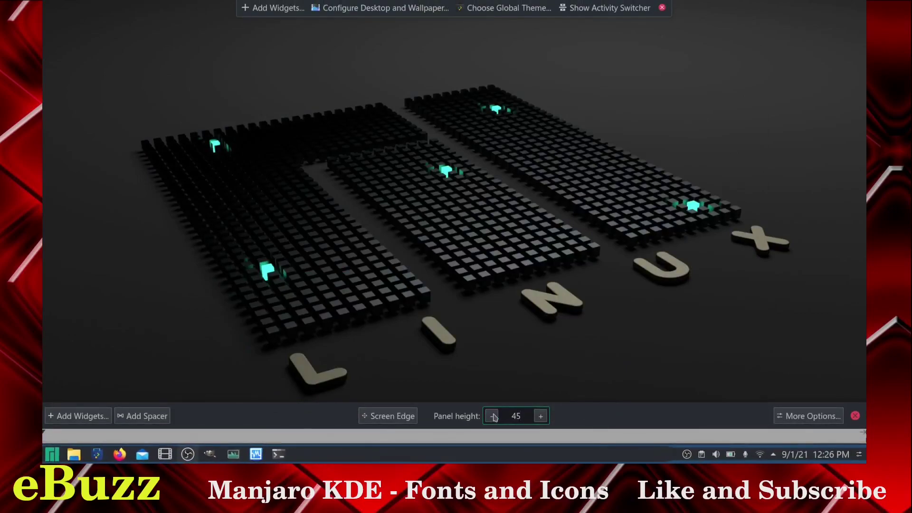
click(493, 417)
click(494, 417)
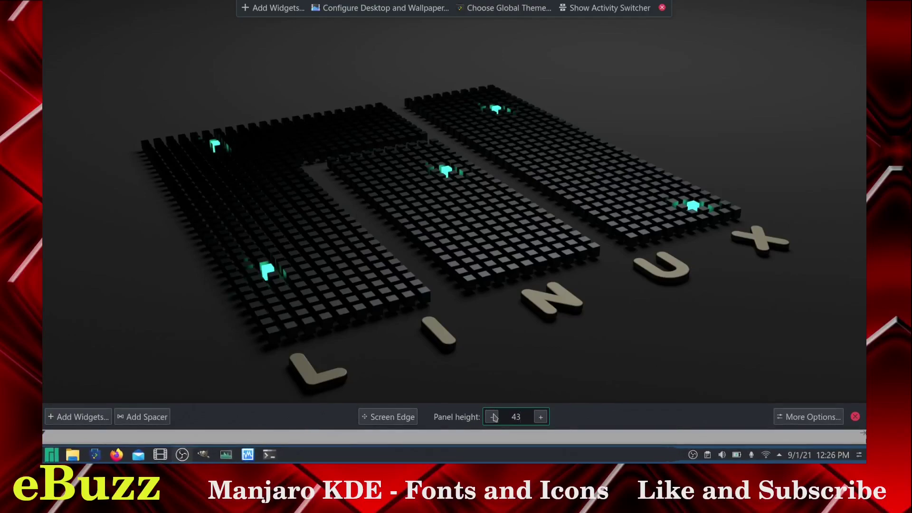
Raise the panel height back to 55 and exit panel edit mode
click(541, 418)
click(541, 418)
click(541, 418)
click(540, 417)
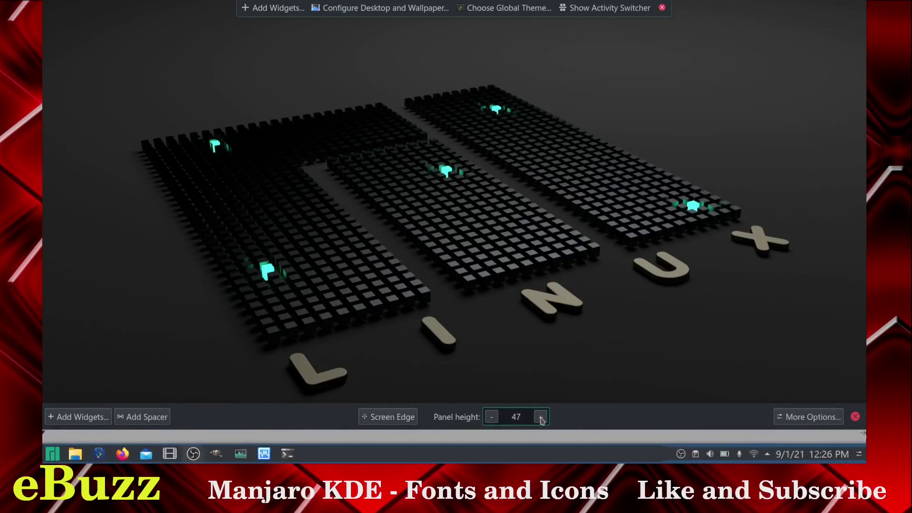
click(541, 417)
click(541, 417)
click(540, 416)
click(541, 416)
click(541, 417)
click(541, 418)
click(541, 417)
click(540, 417)
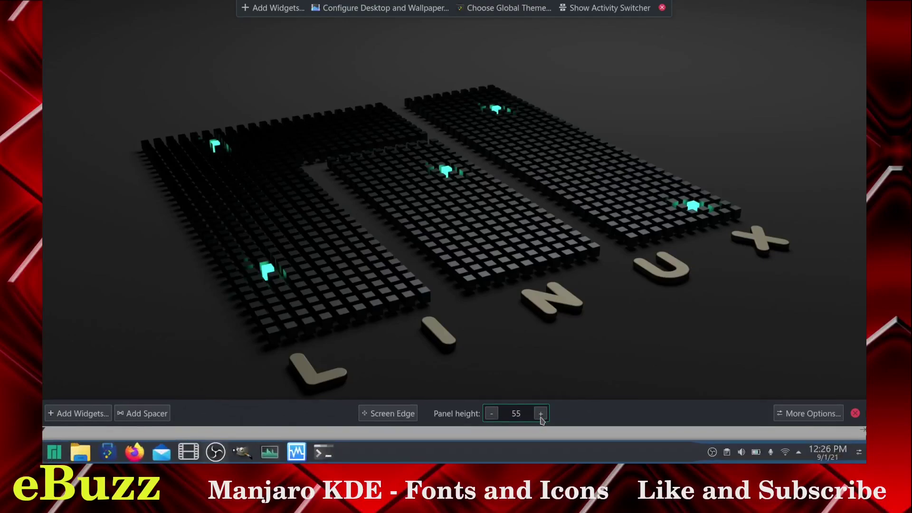
click(855, 413)
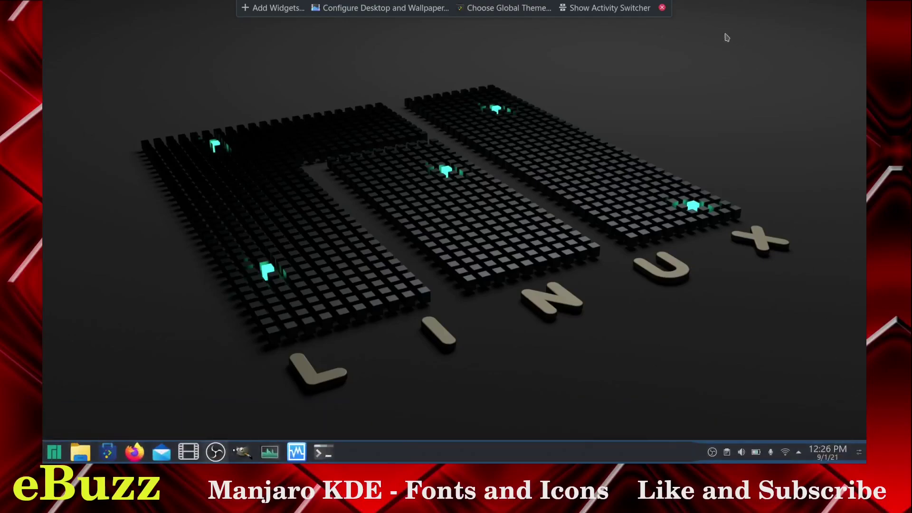
click(663, 8)
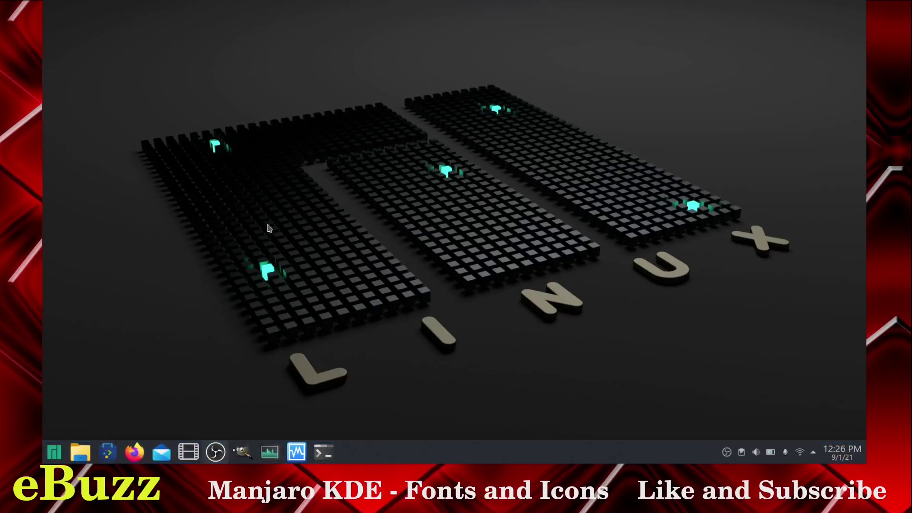
click(56, 454)
Set all fonts to Segoe UI with Adjust All Fonts on the Appearance > Fonts page
click(179, 161)
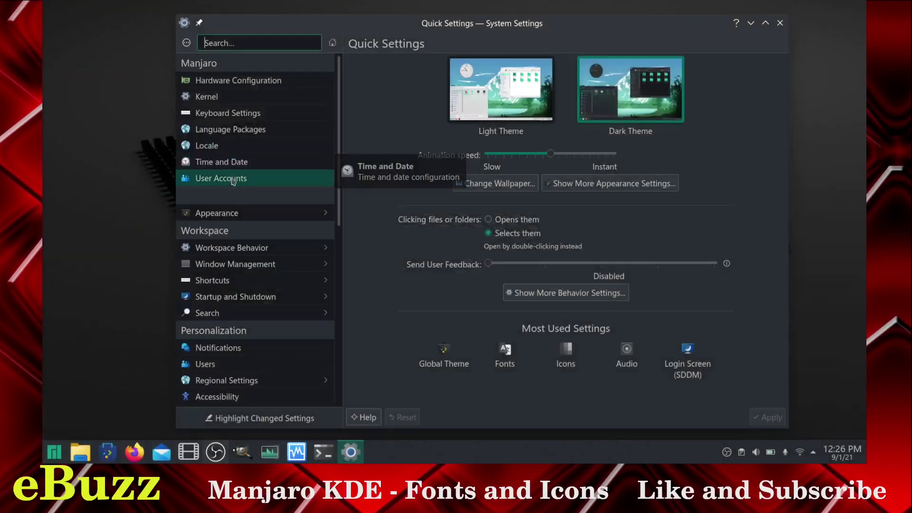
click(231, 213)
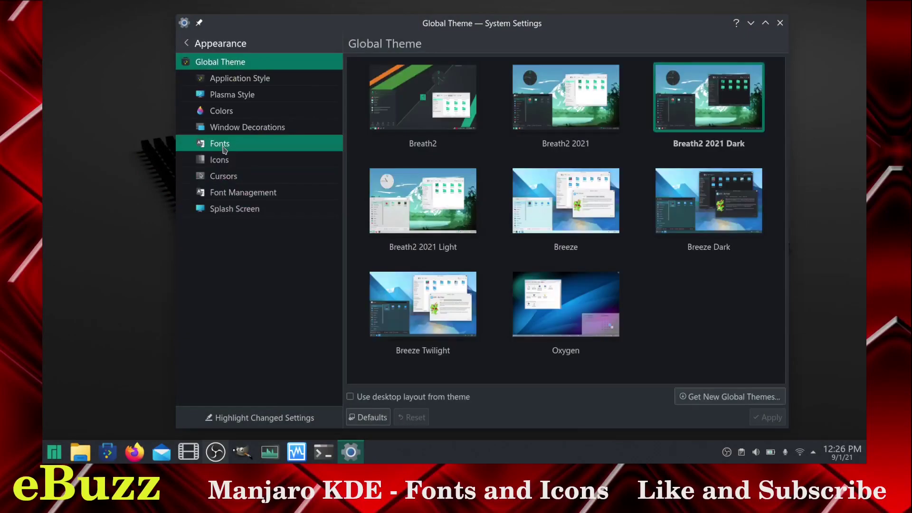
click(224, 144)
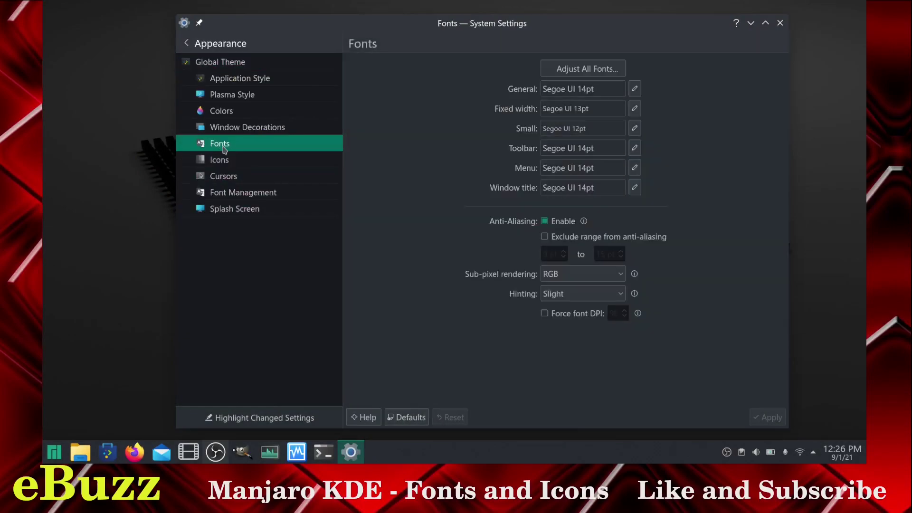
click(612, 69)
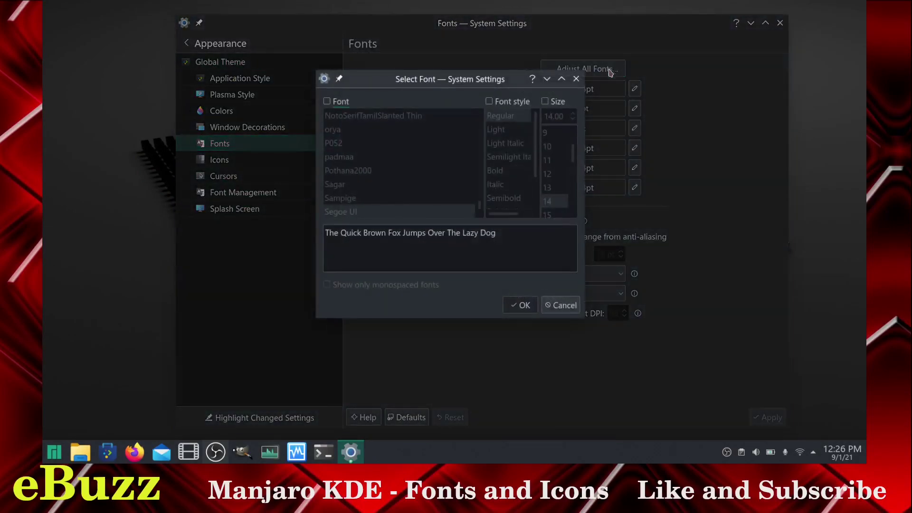
click(329, 102)
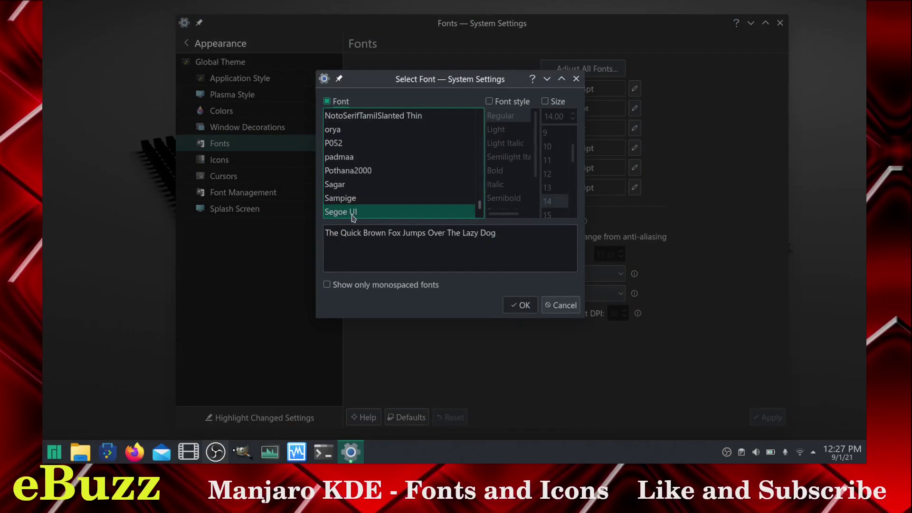
click(522, 305)
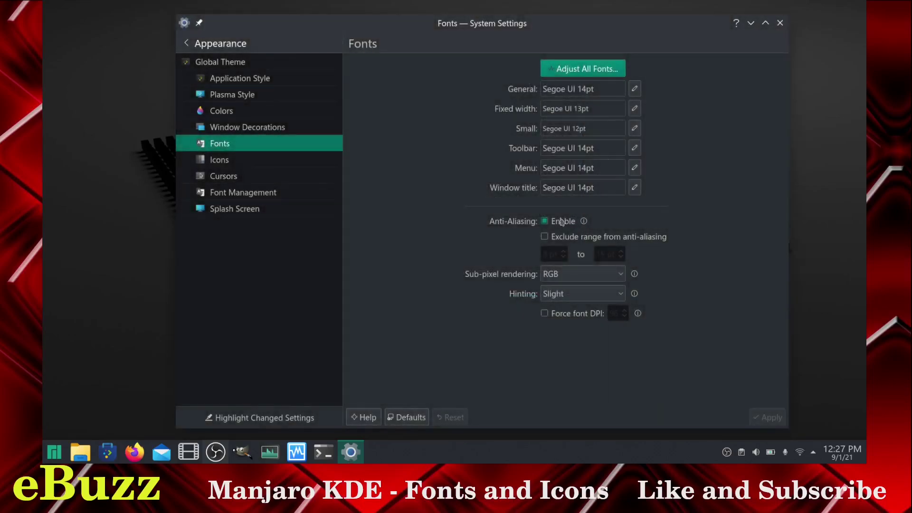
click(604, 69)
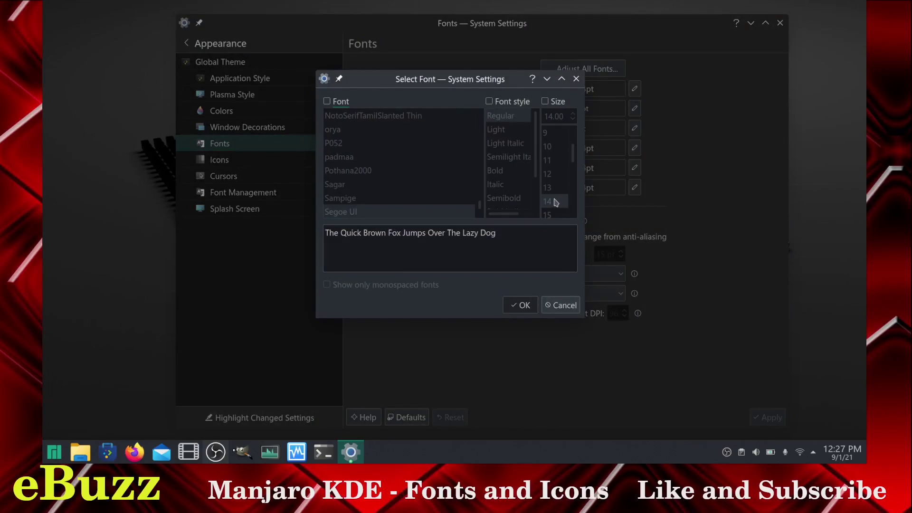
click(522, 306)
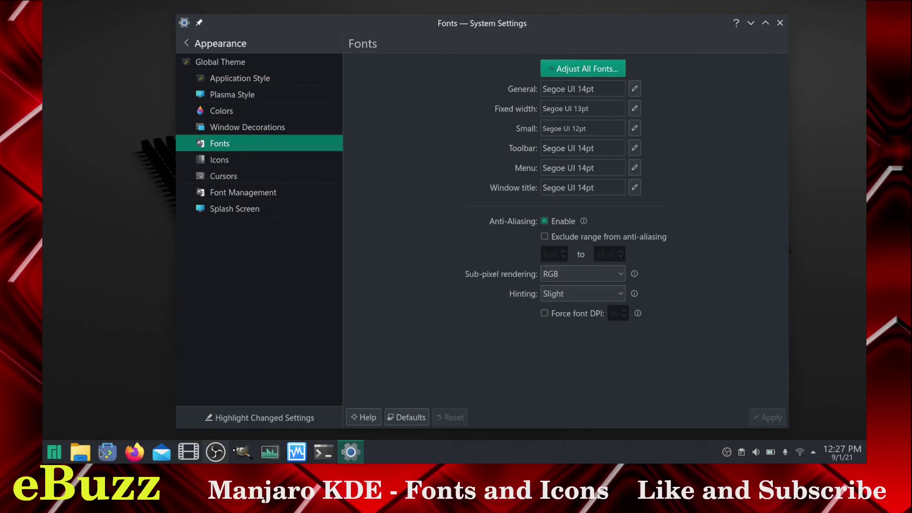
click(80, 452)
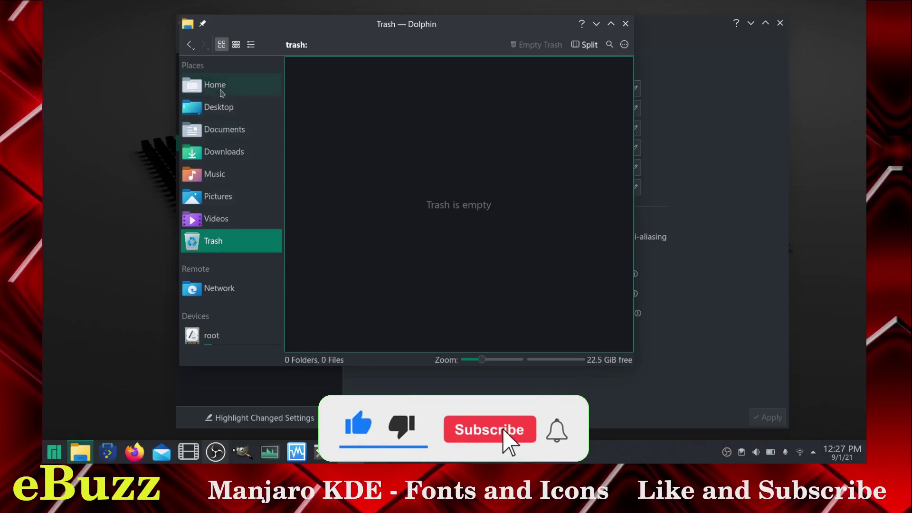
Browse Desktop, Documents, Downloads, Music, Pictures, then Videos from Dolphin's Places panel
click(219, 107)
click(220, 130)
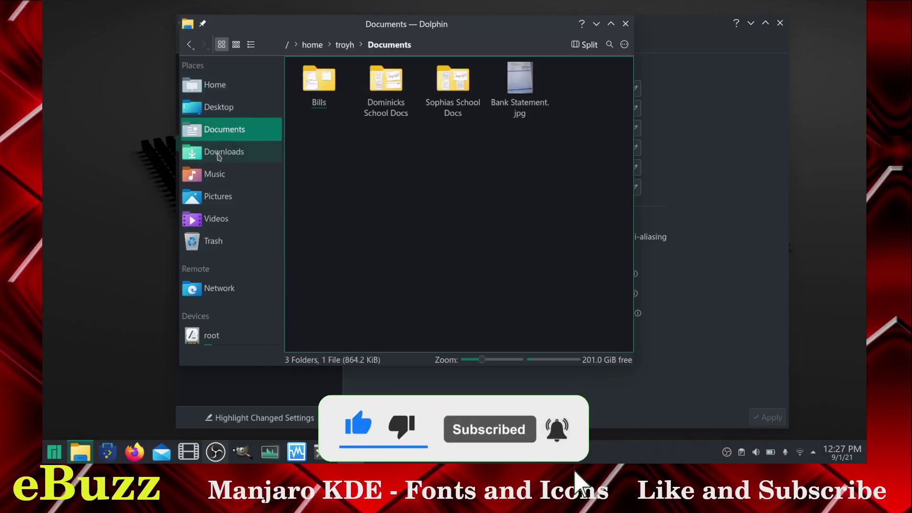
click(217, 152)
click(220, 177)
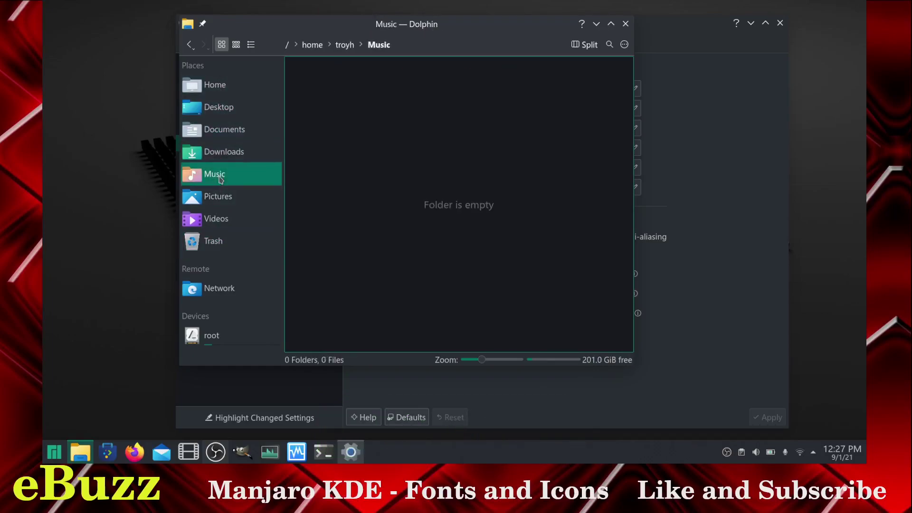
click(220, 201)
click(217, 219)
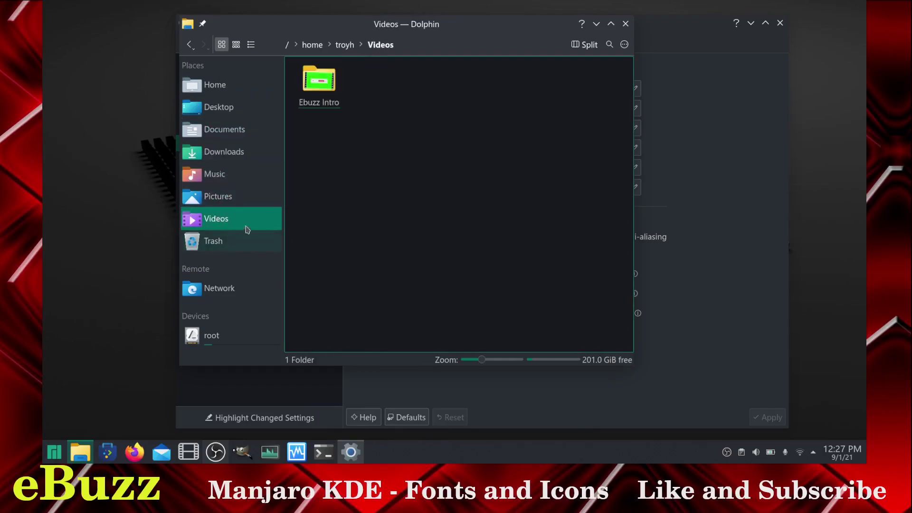
Enlarge the Dolphin window and shrink Places icons to 32x32, then 22x22
drag(468, 31, 477, 24)
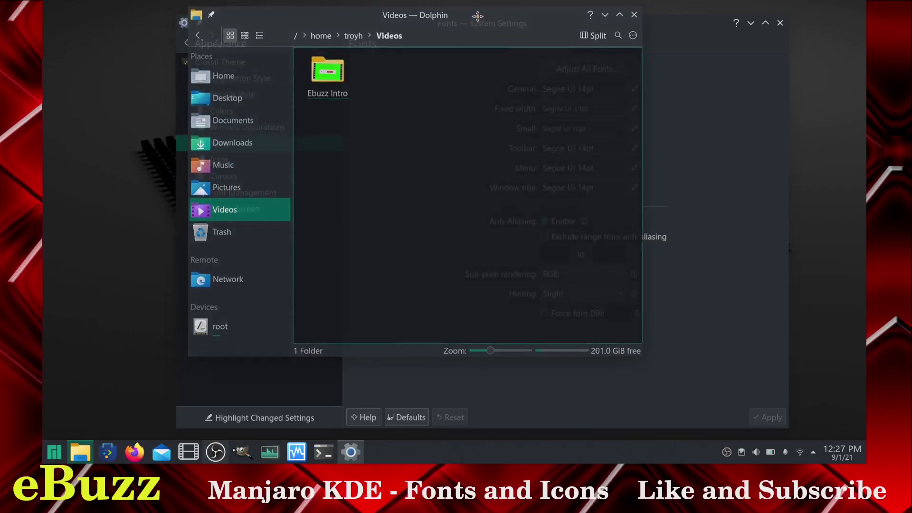
drag(643, 362, 689, 394)
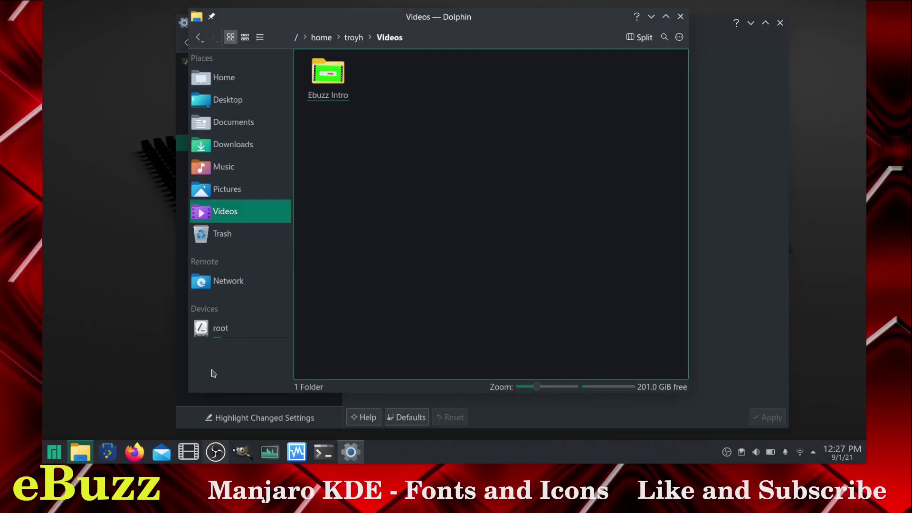
right_click(238, 375)
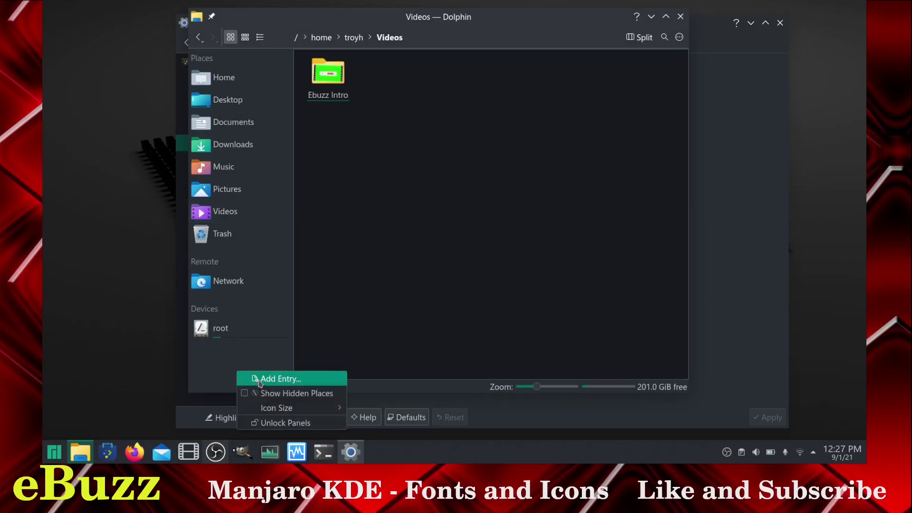
mouse_move(269, 408)
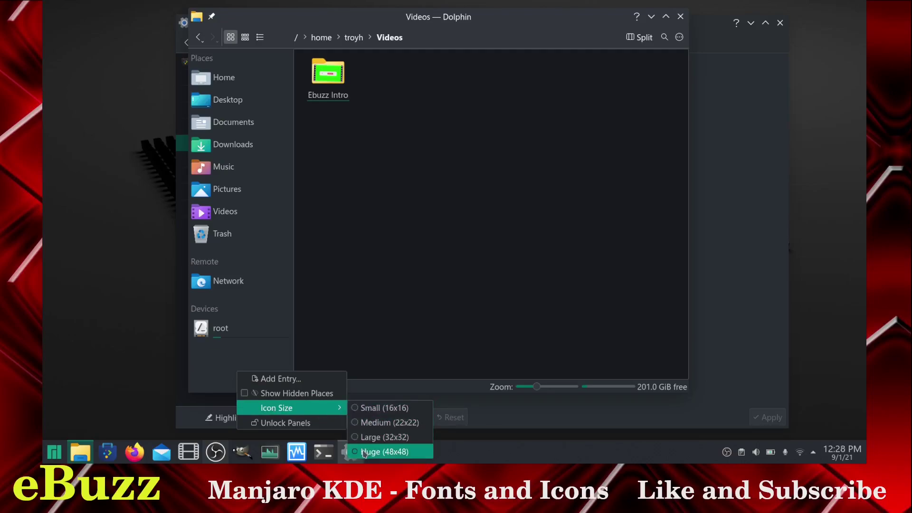
click(371, 437)
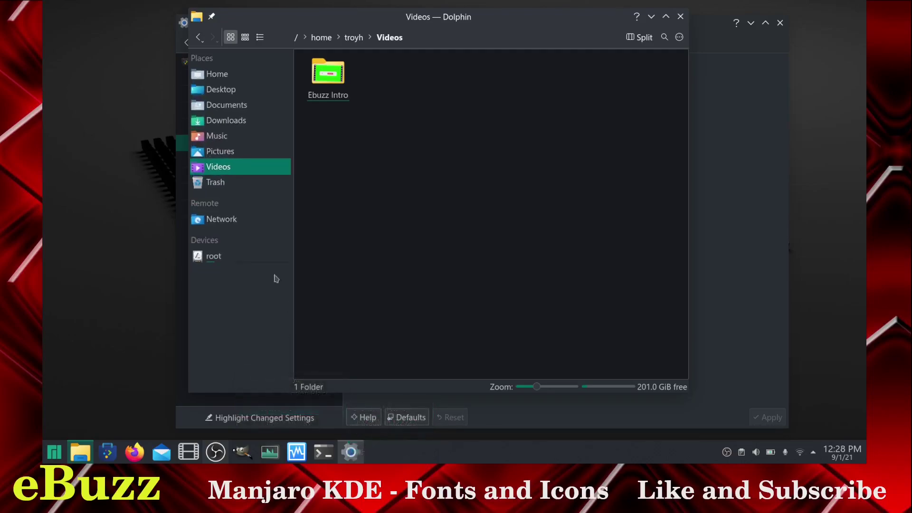
right_click(219, 335)
mouse_move(260, 370)
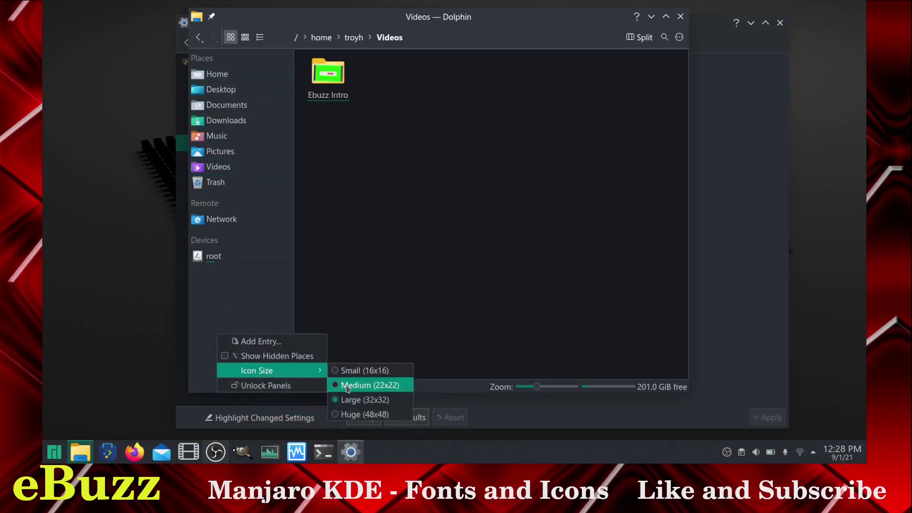
click(371, 383)
Shrink Places icons to 16x16, then set them back to Huge (48x48)
right_click(227, 318)
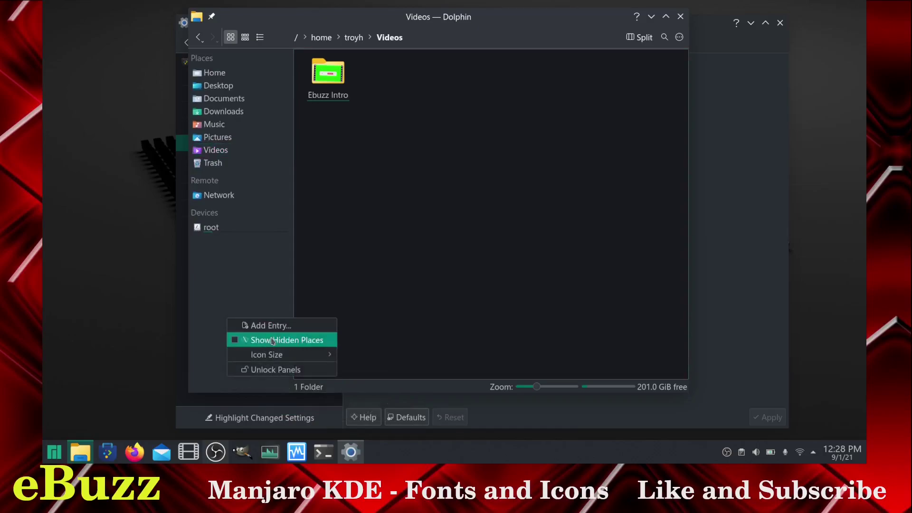
mouse_move(314, 360)
click(357, 355)
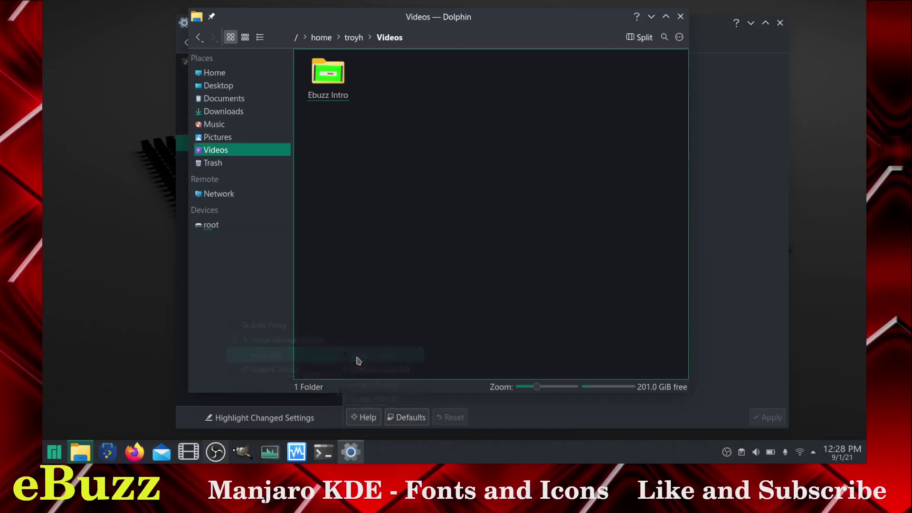
right_click(217, 311)
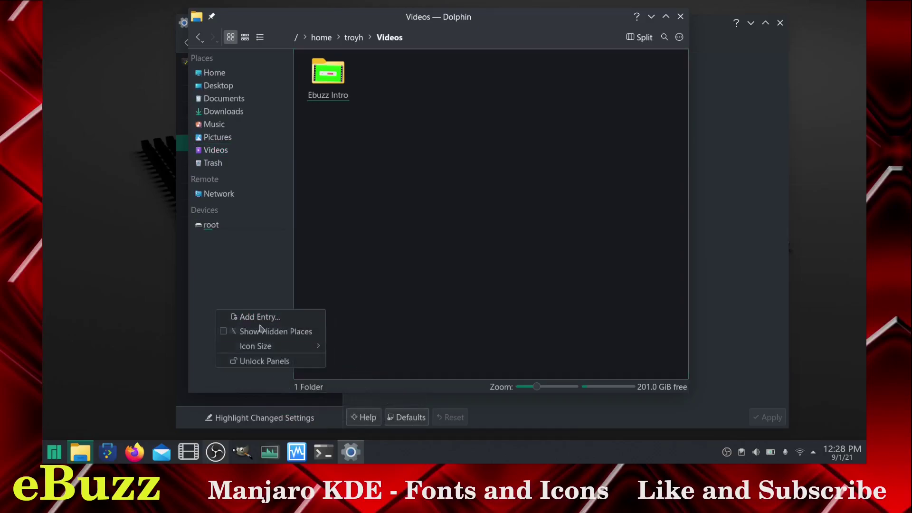
mouse_move(264, 346)
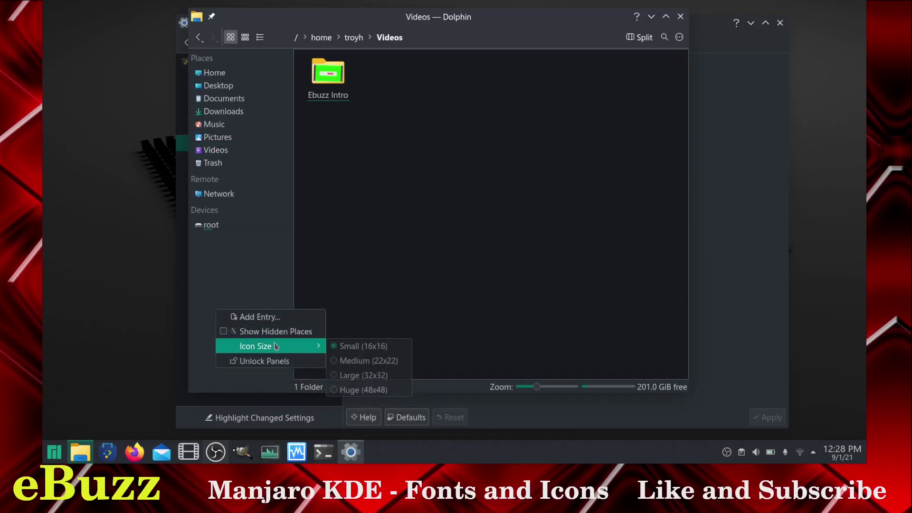
click(346, 390)
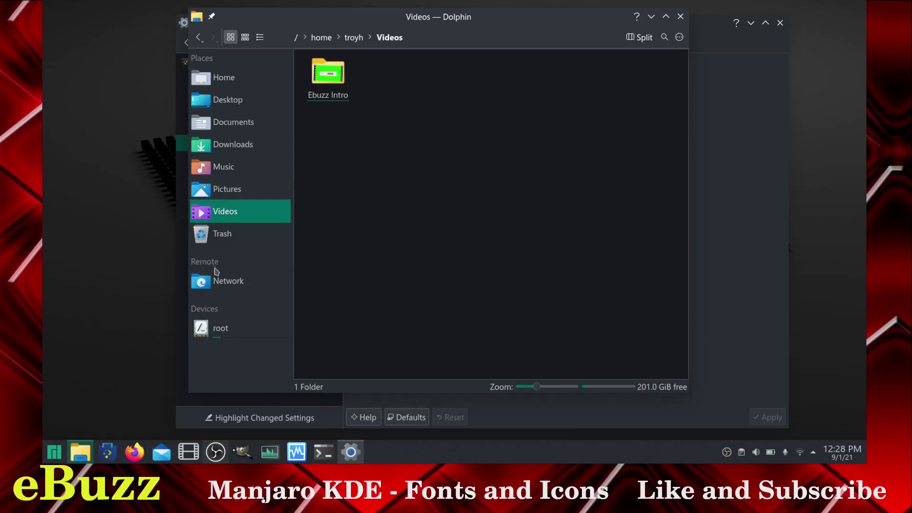
Enable Show Hidden Places in Dolphin's Places panel and check the Recent and Search For section menus
right_click(232, 365)
click(240, 386)
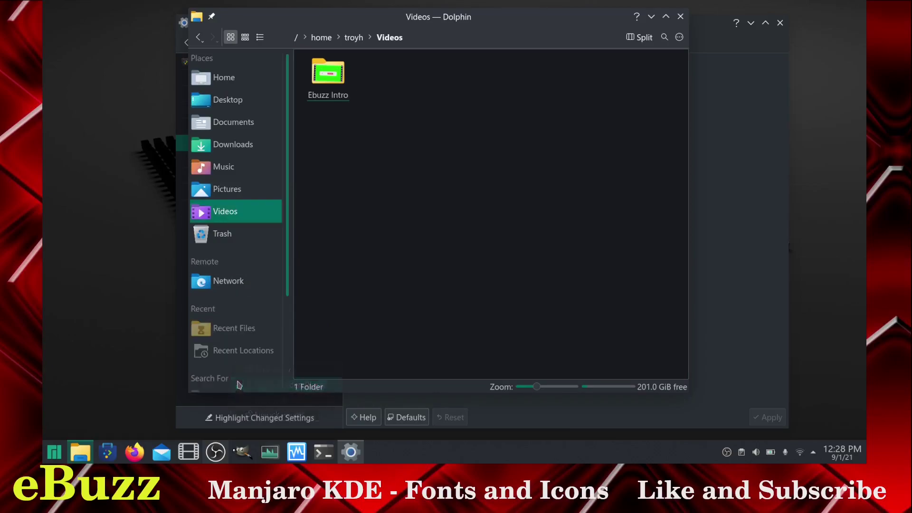
scroll(257, 229, down, 5)
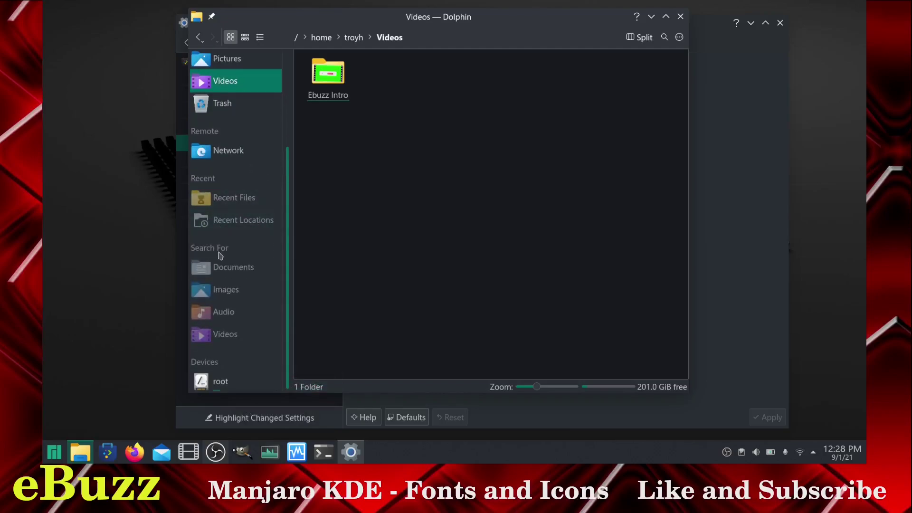
right_click(220, 182)
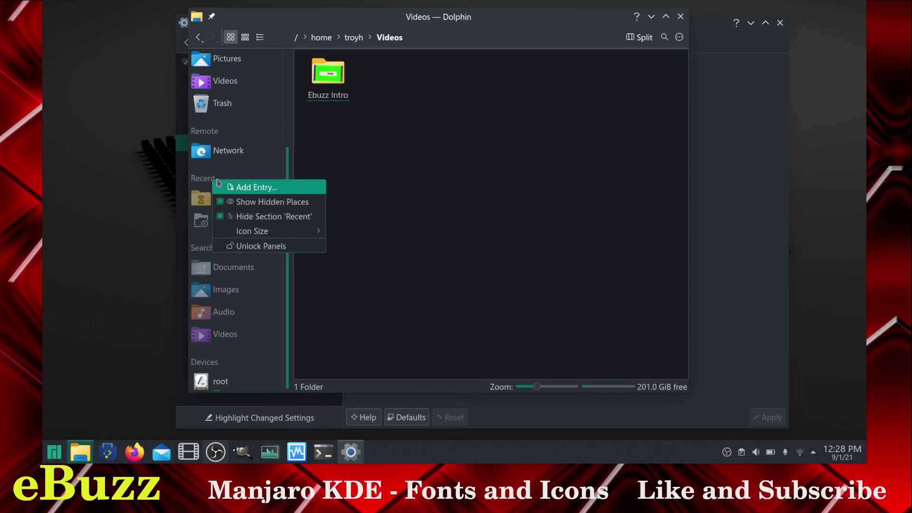
click(220, 217)
right_click(219, 249)
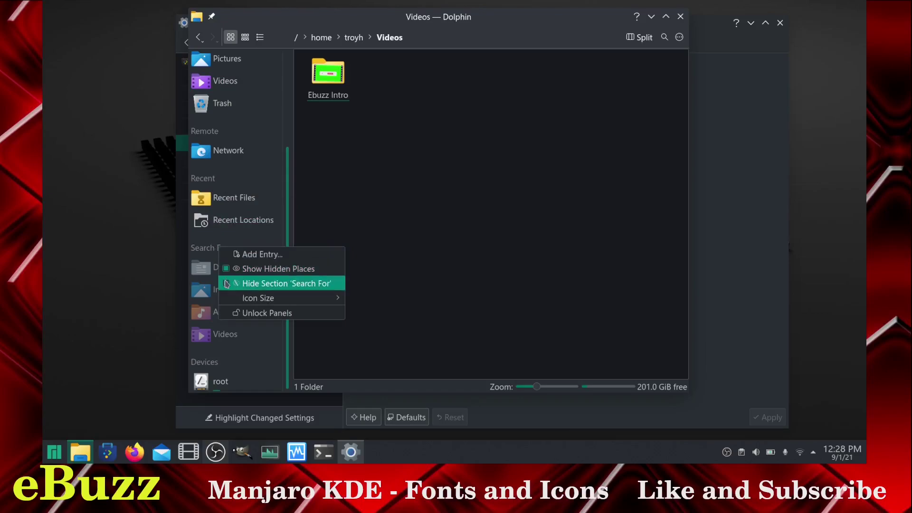
key(Escape)
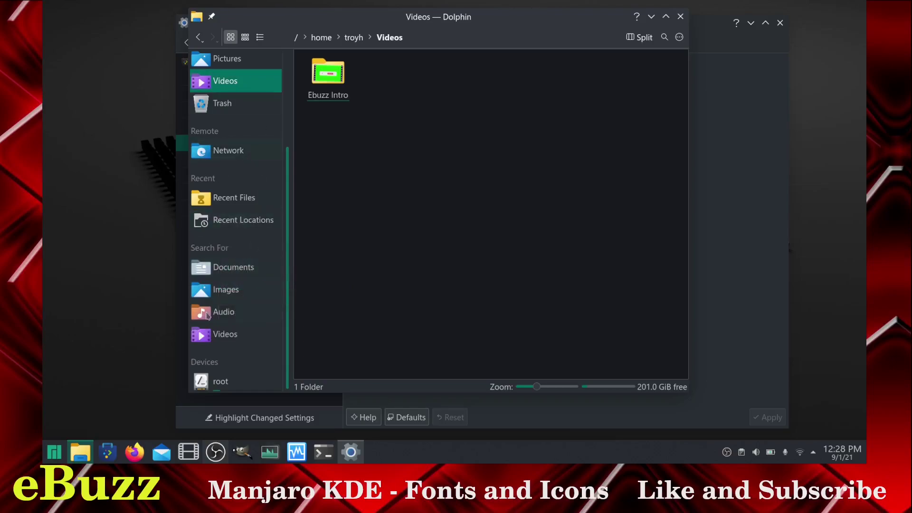
scroll(261, 177, up, 3)
scroll(257, 186, down, 3)
Hide the Recent and Search For sections from the Places panel
right_click(205, 184)
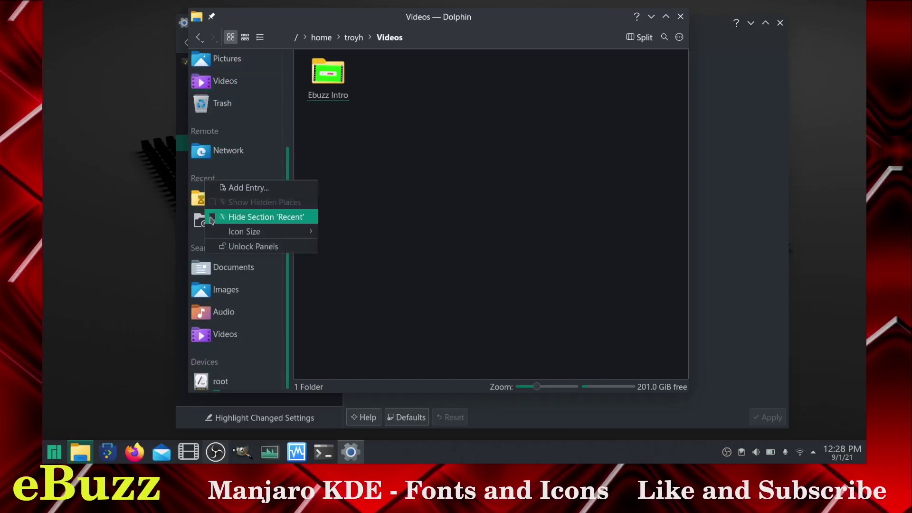
click(212, 219)
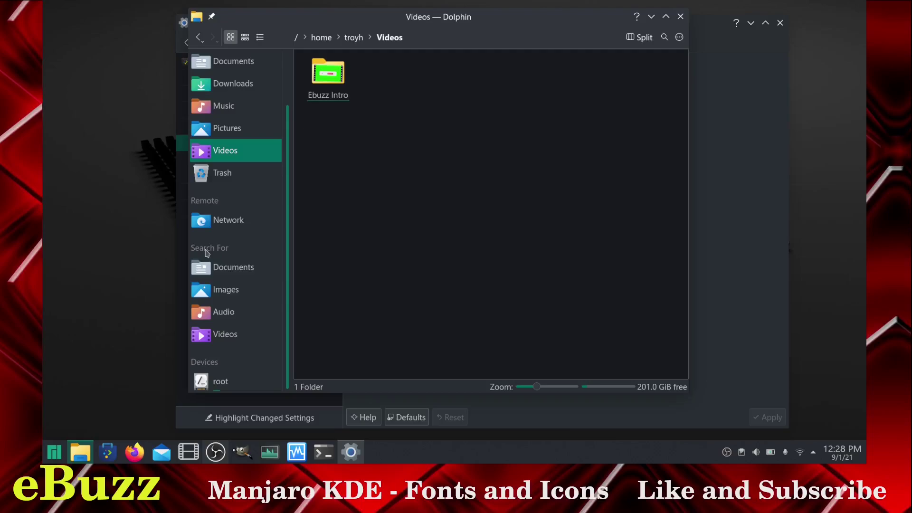
right_click(208, 252)
click(215, 286)
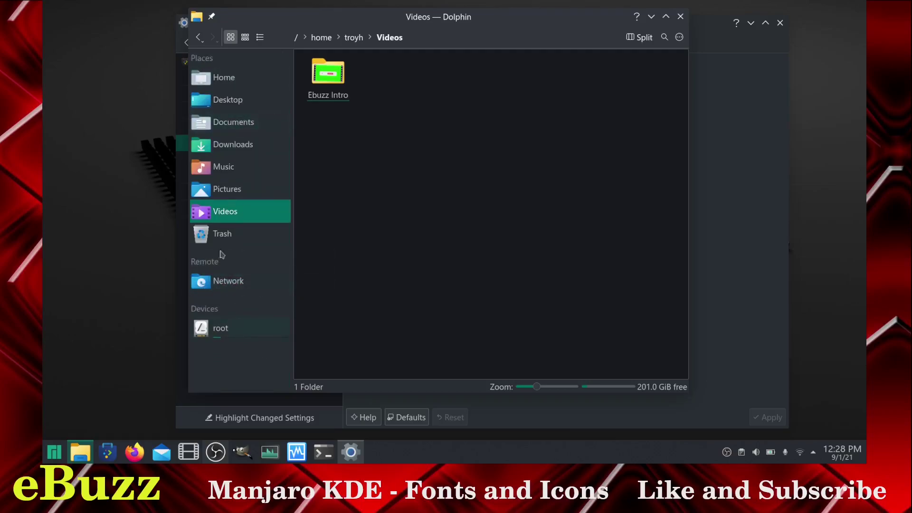
Close Dolphin and shift the System Settings window slightly up and right
click(680, 16)
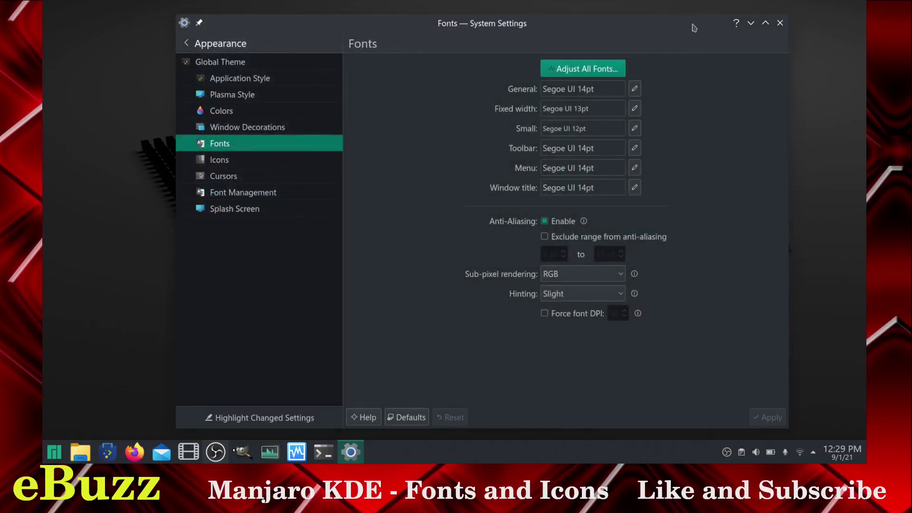
mouse_move(694, 27)
mouse_down()
mouse_move(656, 24)
mouse_move(701, 16)
mouse_move(685, 29)
mouse_up()
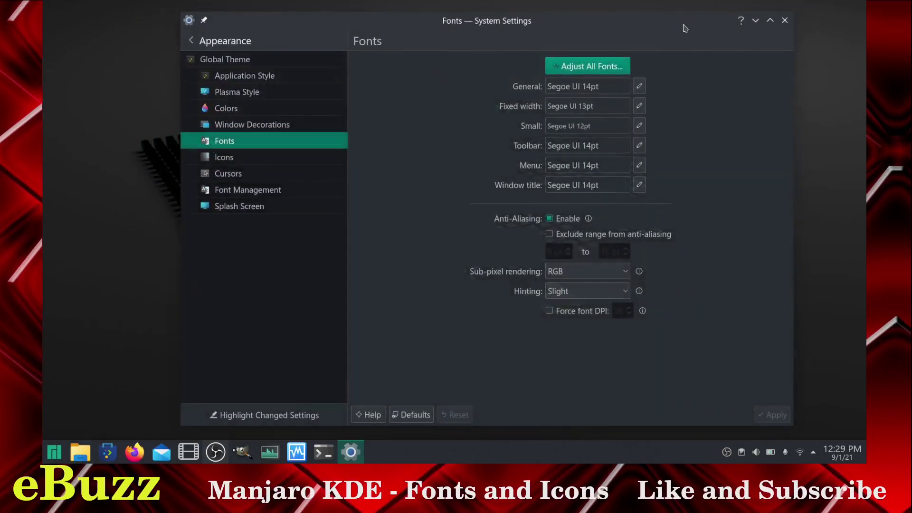